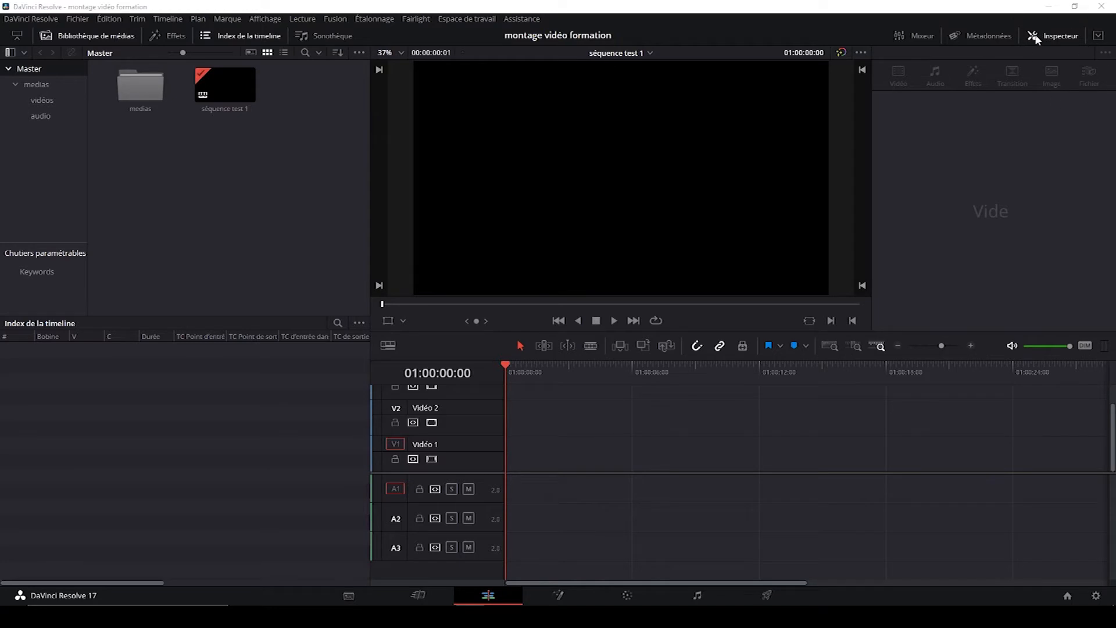
# Hide the Inspector and load Ink - 67358.mp4 from the vidéos bin inside medias into the source viewer
pyautogui.click(1067, 37)
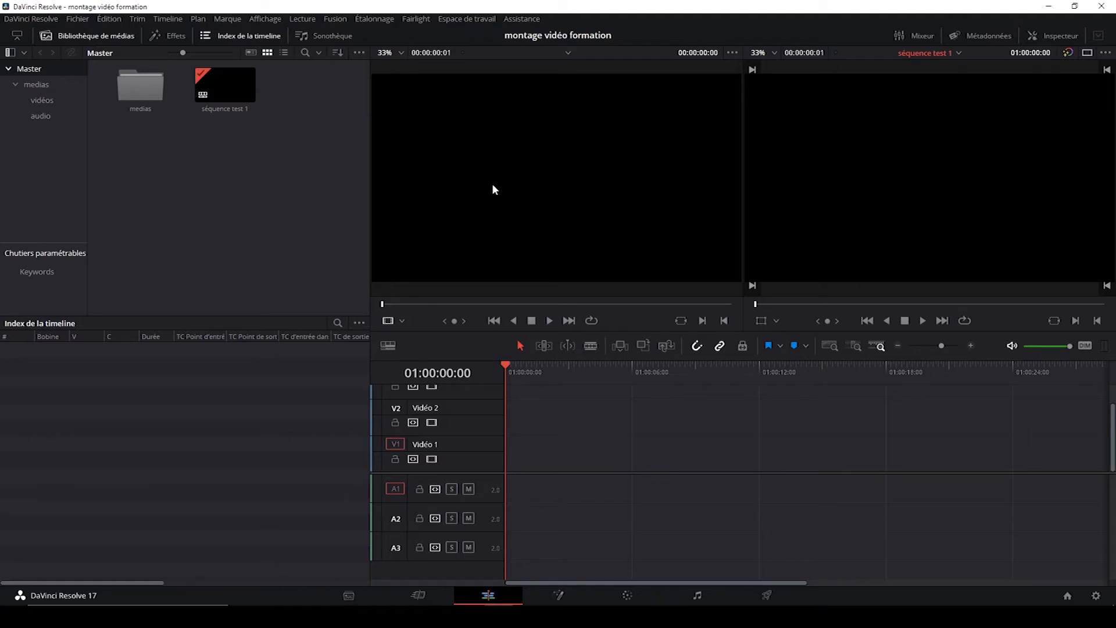
pyautogui.doubleClick(146, 92)
pyautogui.doubleClick(238, 94)
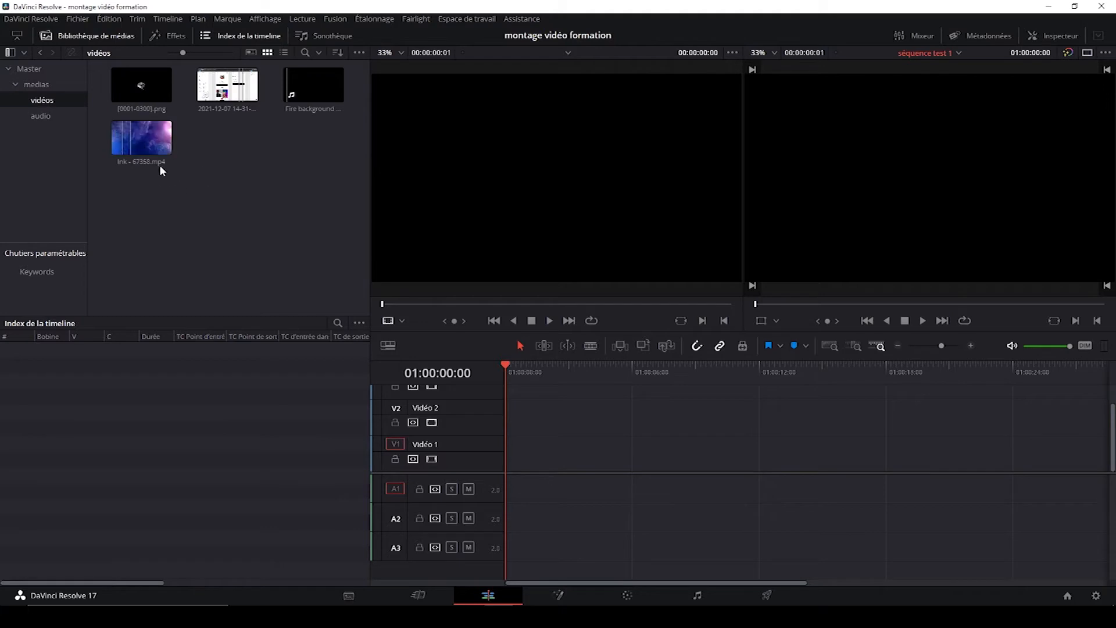
pyautogui.click(149, 140)
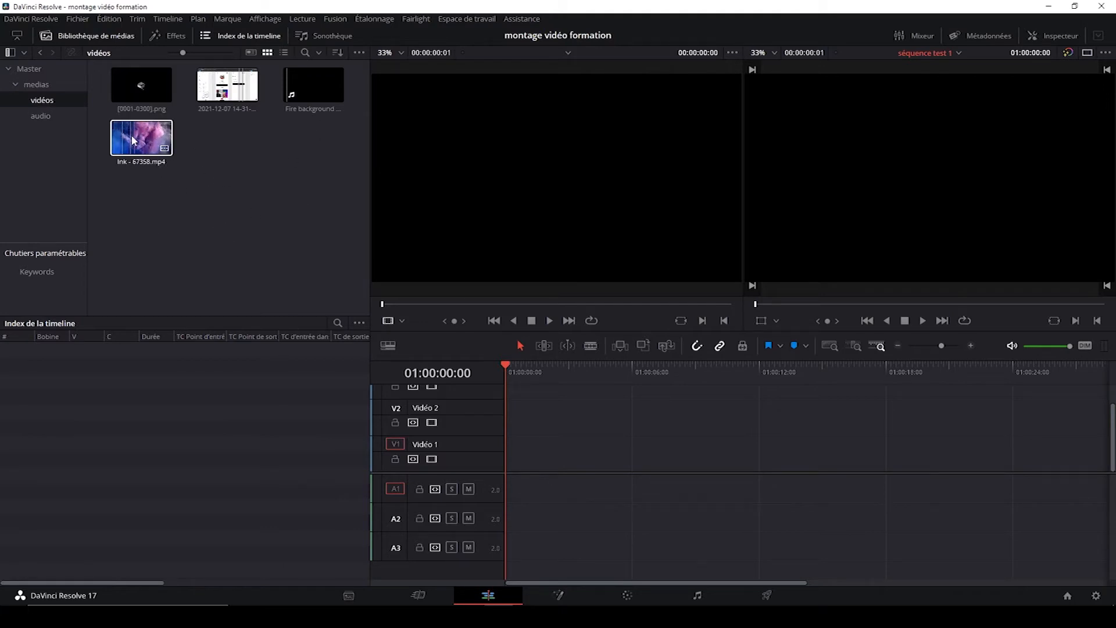
pyautogui.doubleClick(148, 144)
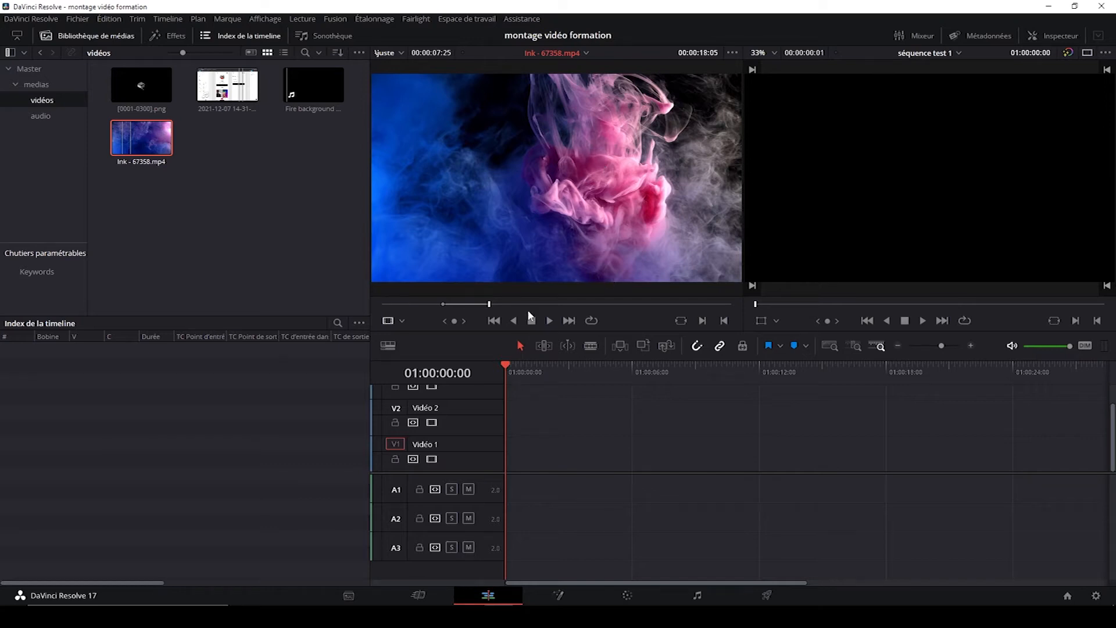
# Preview the beginning of the ink clip forwards and backwards in the source viewer, returning to its first frame
pyautogui.moveTo(488, 304); pyautogui.dragTo(382, 304)
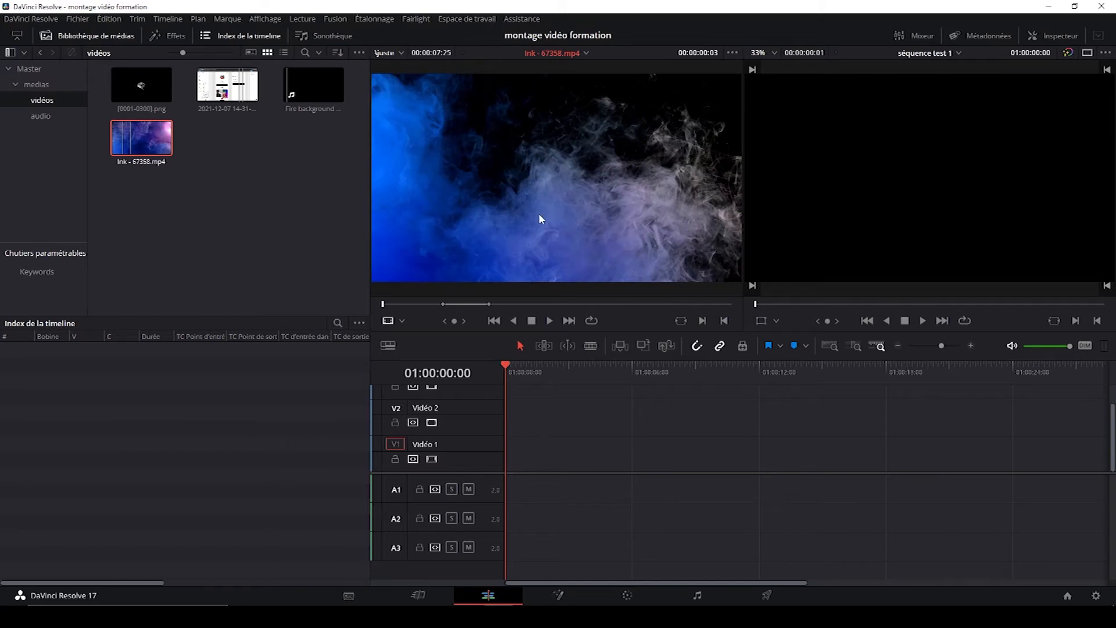
pyautogui.click(549, 321)
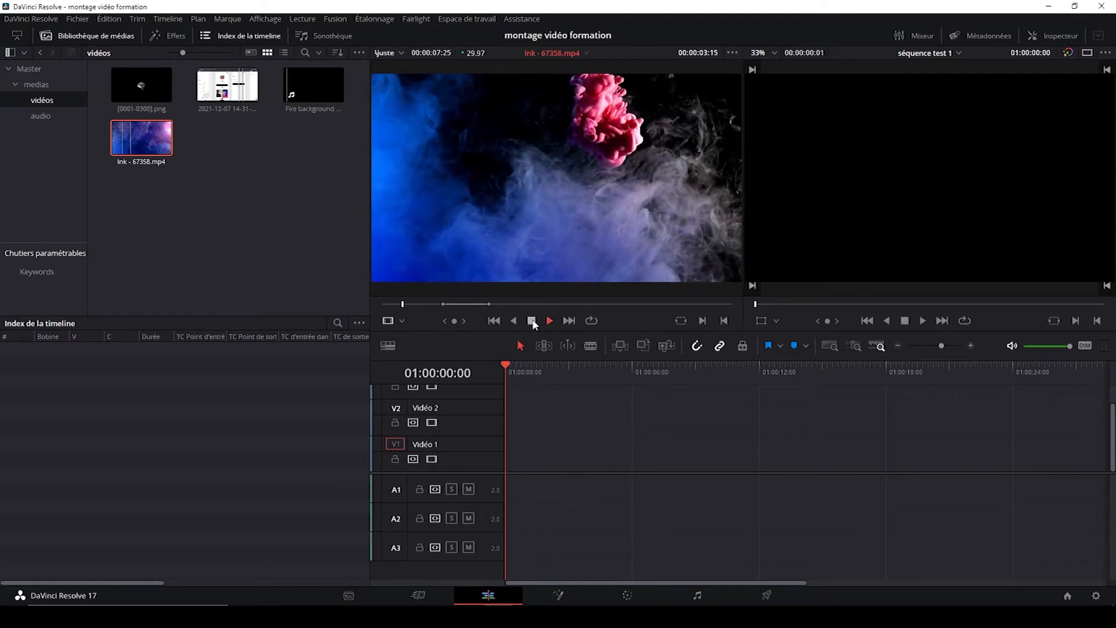
pyautogui.click(531, 321)
pyautogui.click(515, 321)
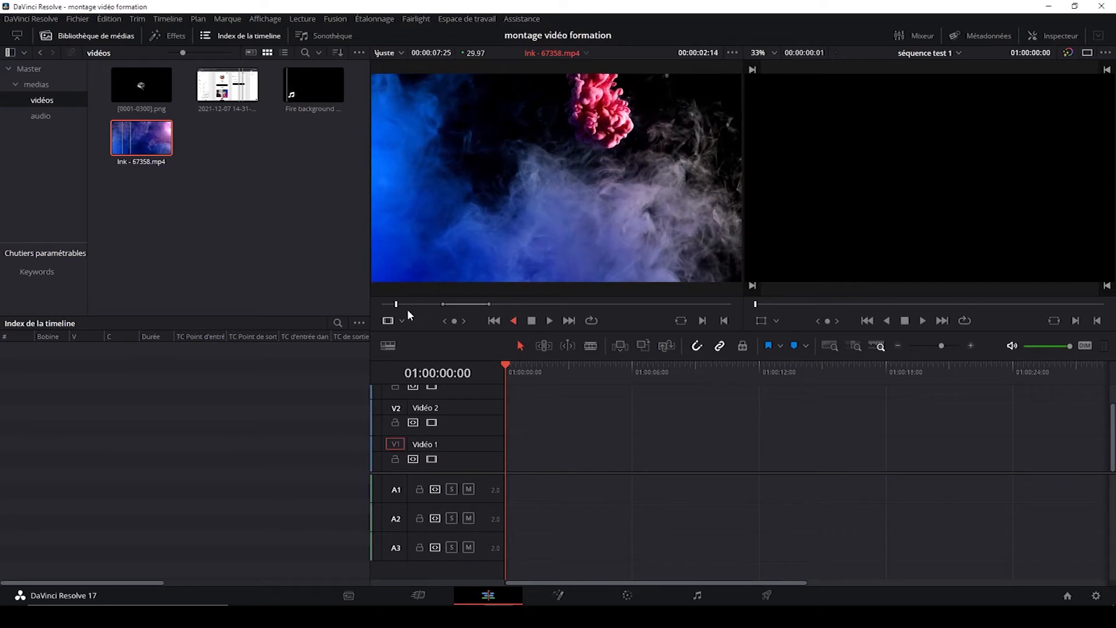
pyautogui.click(531, 321)
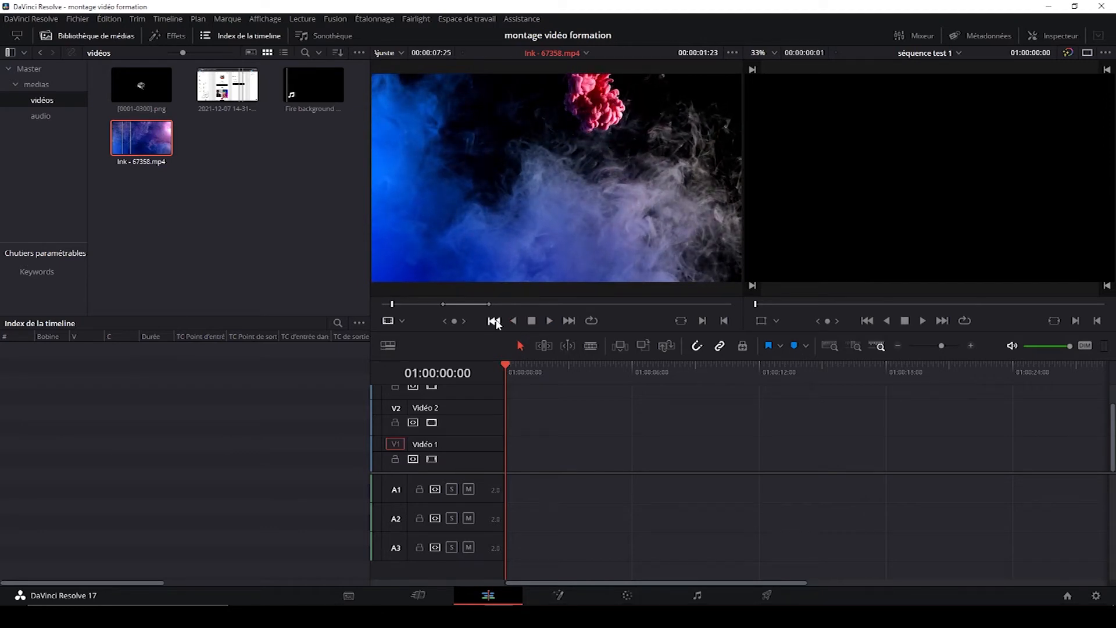
pyautogui.click(494, 321)
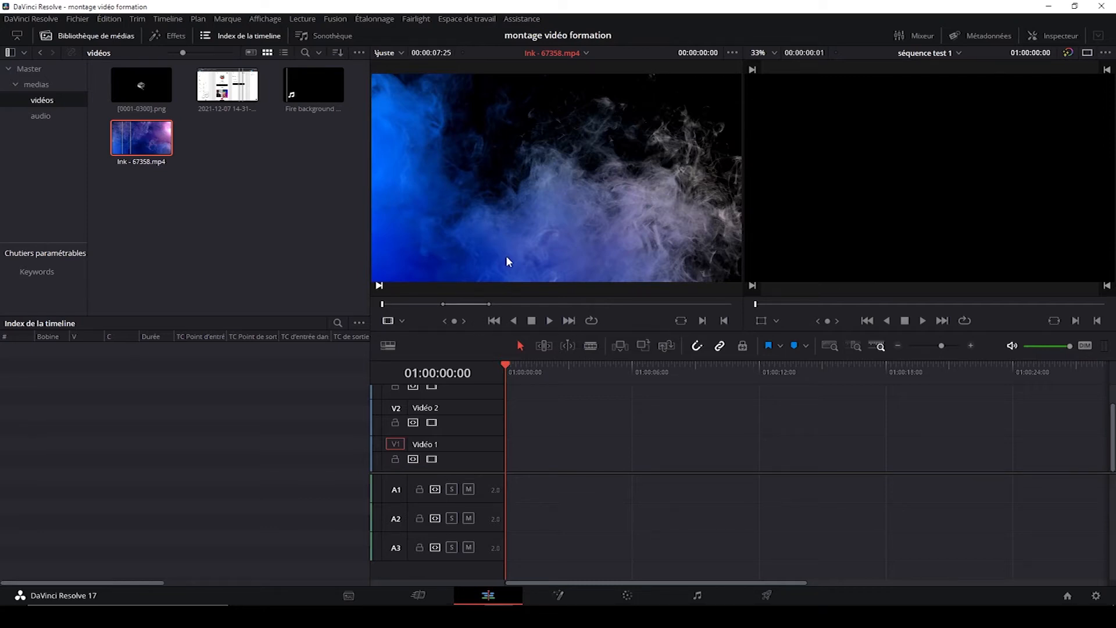
# Play the ink clip's opening and step back frame by frame to 00:00:00:17 in the source viewer
pyautogui.press('space')
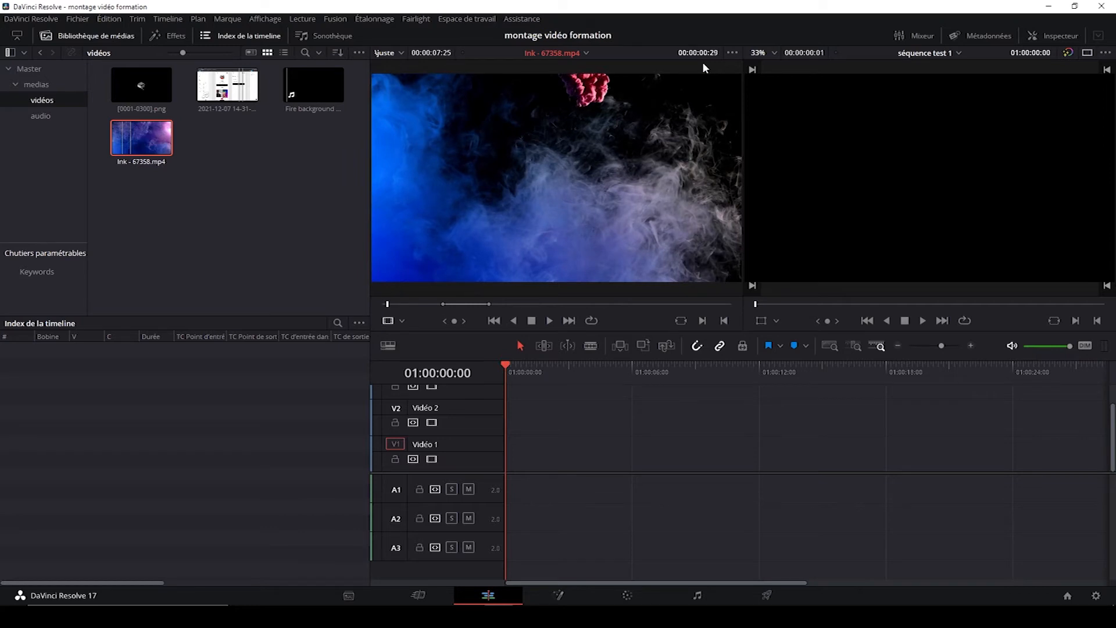
pyautogui.press('Left')
pyautogui.press('Left')
pyautogui.press('Left')
pyautogui.press('Left')
pyautogui.press('Left')
pyautogui.press('Left')
pyautogui.press('Left')
pyautogui.press('Left')
pyautogui.press('Left')
pyautogui.press('Left')
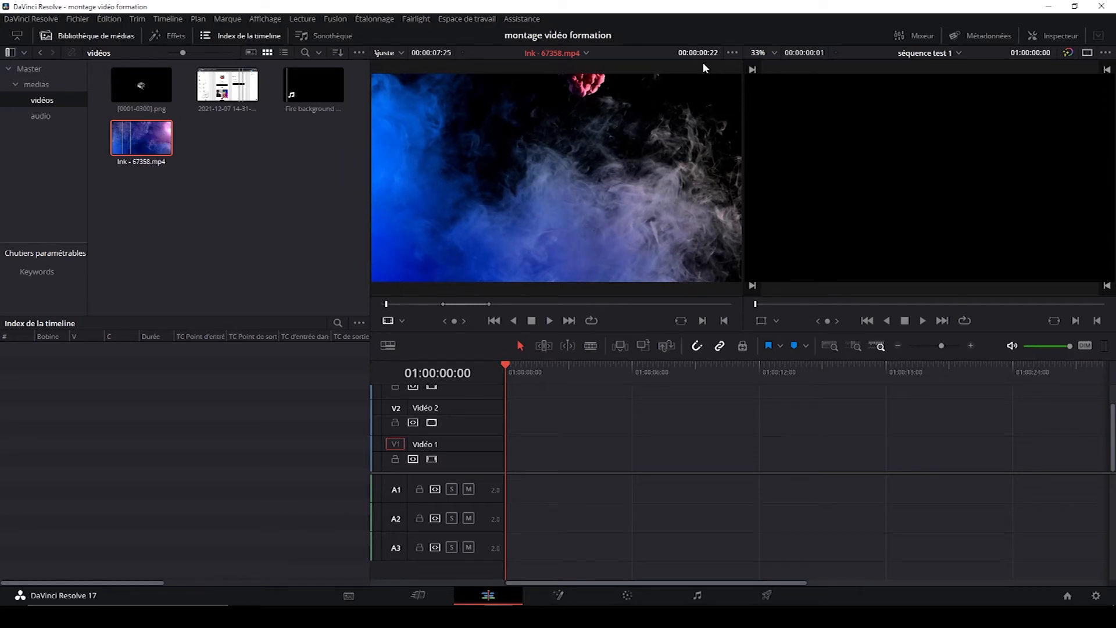
pyautogui.press('Left')
pyautogui.press('Left')
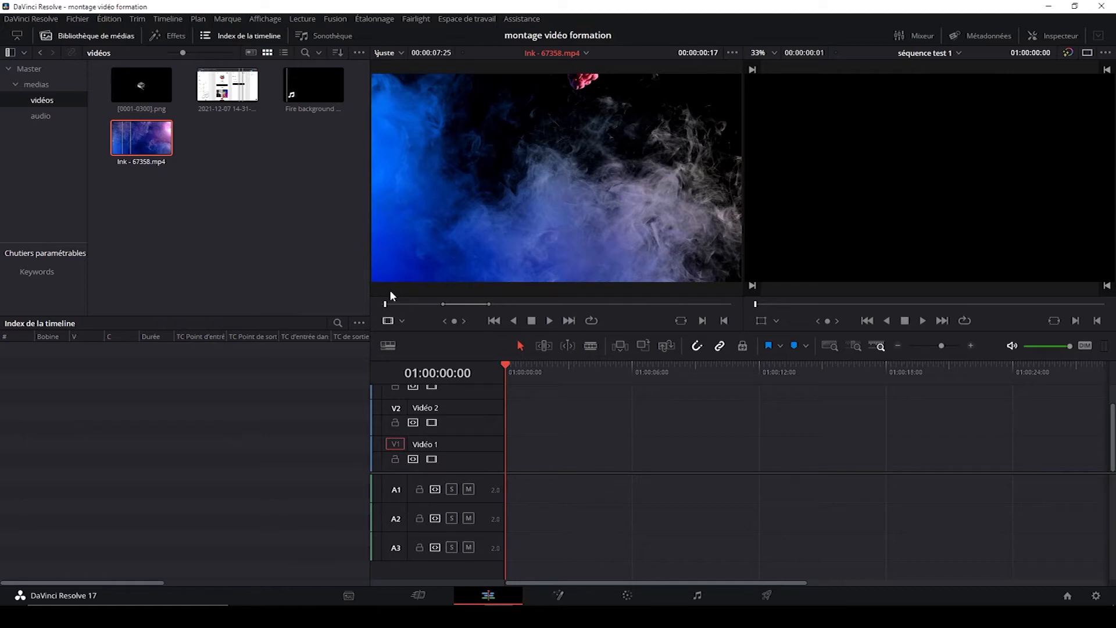
# Mark an In point at 00:00:04:13 in the ink source clip
pyautogui.click(549, 320)
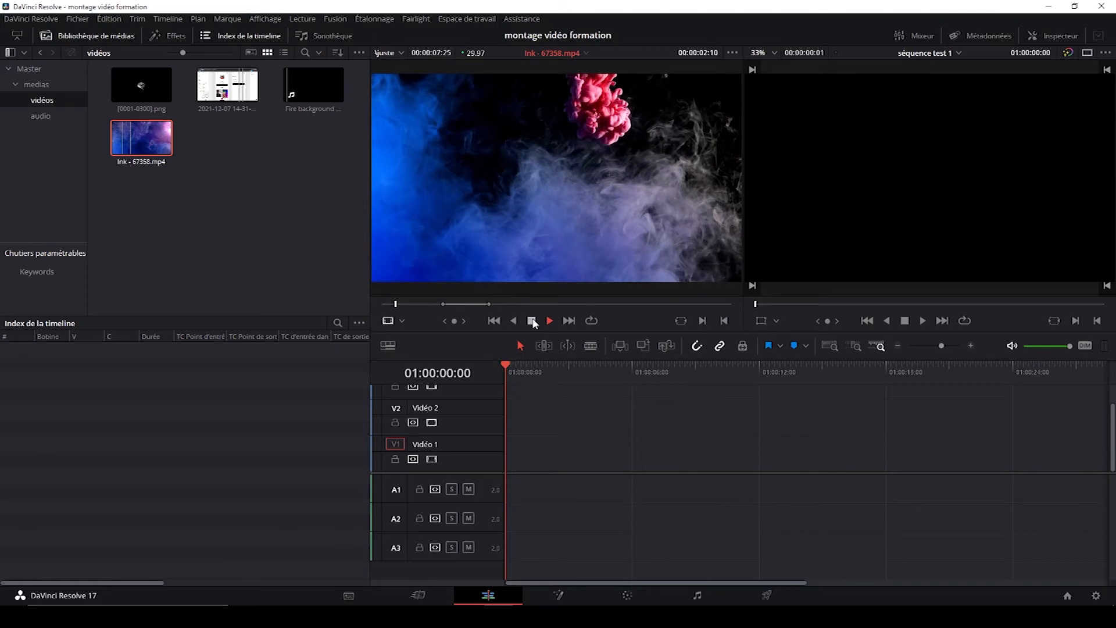
pyautogui.click(532, 322)
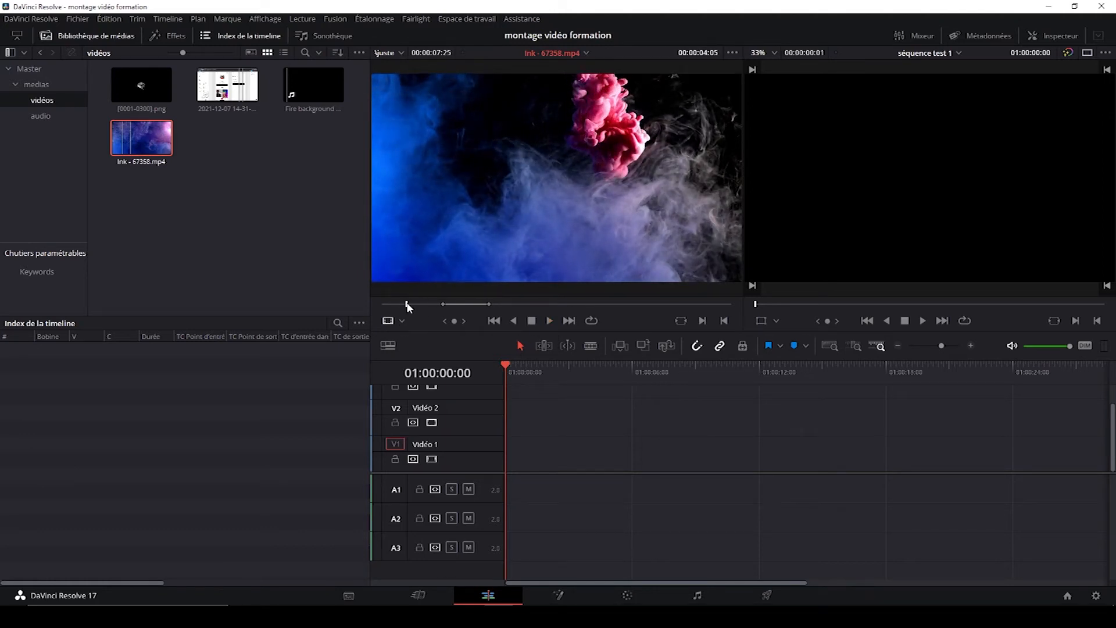
pyautogui.moveTo(406, 303)
pyautogui.mouseDown()
pyautogui.moveTo(397, 307)
pyautogui.moveTo(408, 308)
pyautogui.mouseUp()
pyautogui.press('Right')
pyautogui.press('Right')
pyautogui.press('Right')
pyautogui.press('Right')
pyautogui.press('Right')
pyautogui.press('Left')
pyautogui.press('Left')
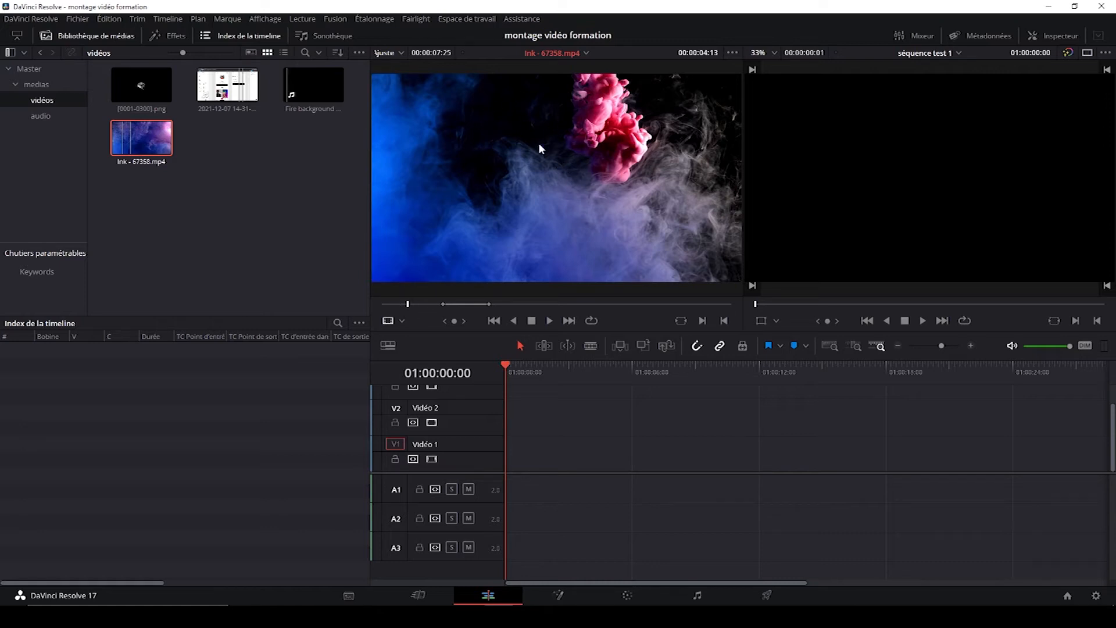
pyautogui.click(703, 320)
# Mark an Out point at 00:00:09:00 in the ink source clip and place the excerpt at the start of track Vidéo 1
pyautogui.click(552, 320)
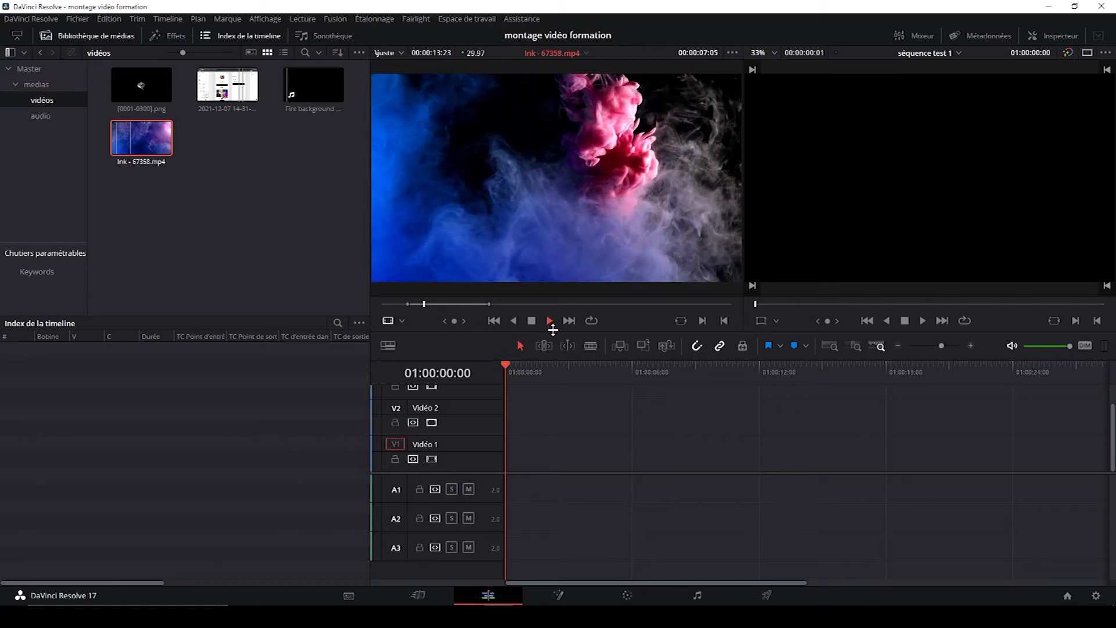
pyautogui.click(531, 321)
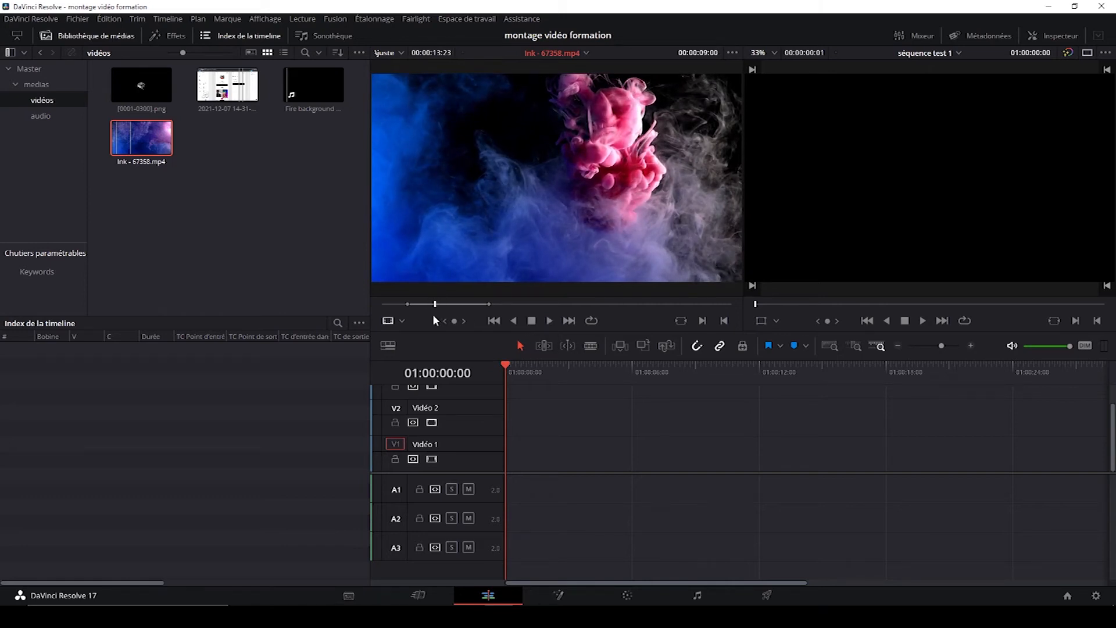
pyautogui.click(724, 320)
pyautogui.moveTo(553, 153)
pyautogui.mouseDown()
pyautogui.moveTo(555, 380)
pyautogui.moveTo(539, 448)
pyautogui.moveTo(563, 402)
pyautogui.moveTo(558, 460)
pyautogui.moveTo(566, 380)
pyautogui.moveTo(561, 475)
pyautogui.moveTo(508, 468)
pyautogui.mouseUp()
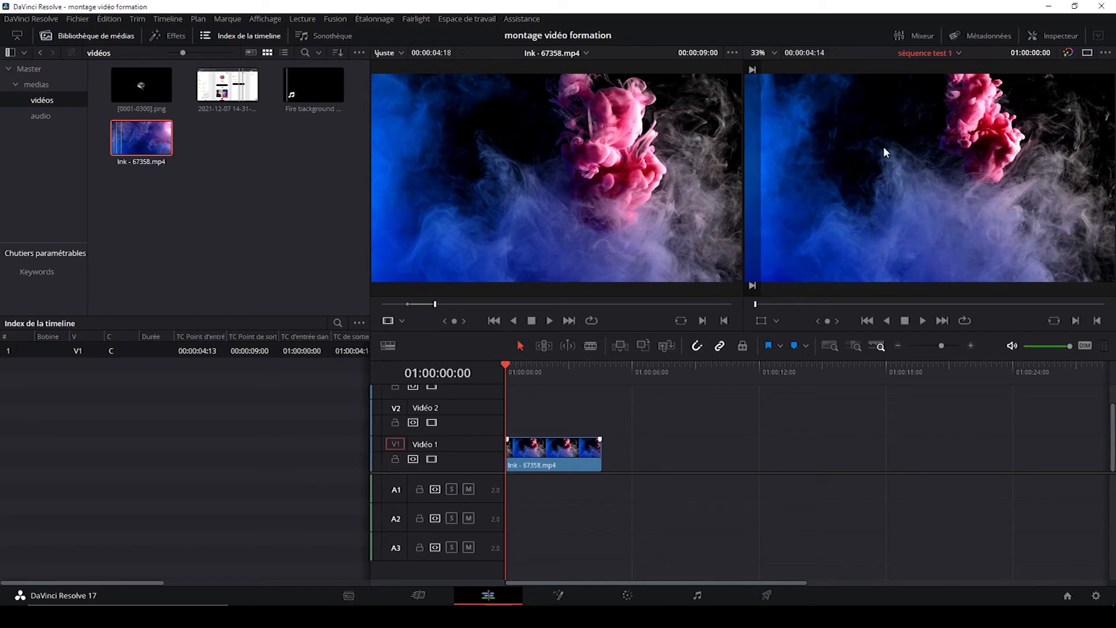
# Play the sequence through the placed ink excerpt and select its clip on Vidéo 1
pyautogui.click(923, 321)
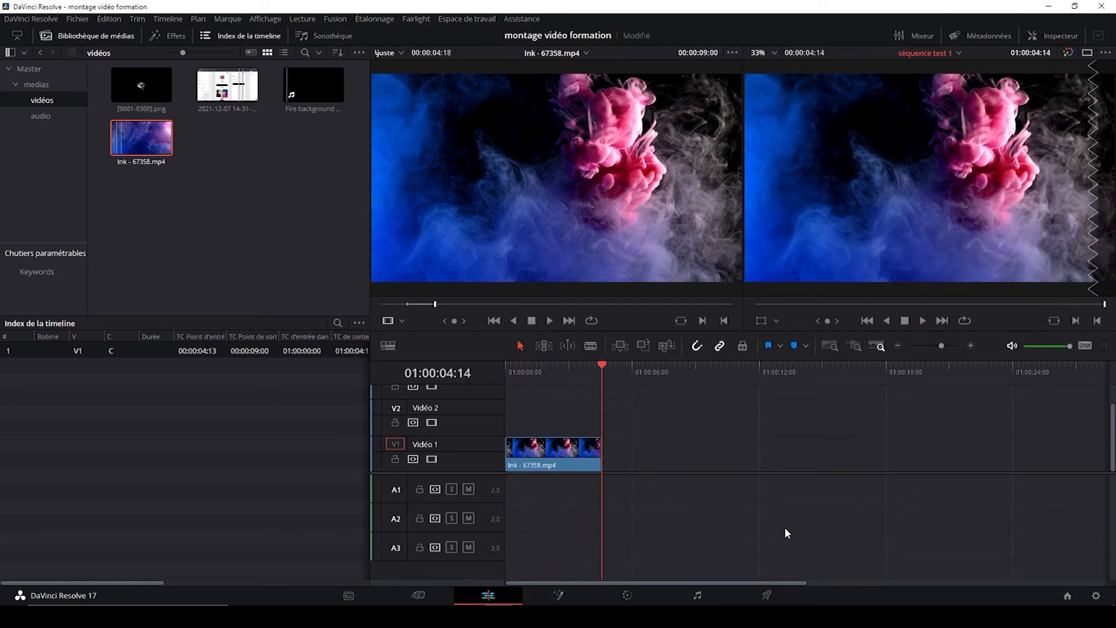
pyautogui.click(546, 457)
pyautogui.moveTo(536, 453)
pyautogui.mouseDown()
pyautogui.moveTo(792, 457)
pyautogui.moveTo(792, 428)
pyautogui.moveTo(670, 456)
pyautogui.moveTo(626, 428)
pyautogui.moveTo(563, 429)
pyautogui.moveTo(534, 462)
pyautogui.moveTo(628, 459)
pyautogui.moveTo(535, 430)
pyautogui.moveTo(533, 463)
pyautogui.mouseUp()
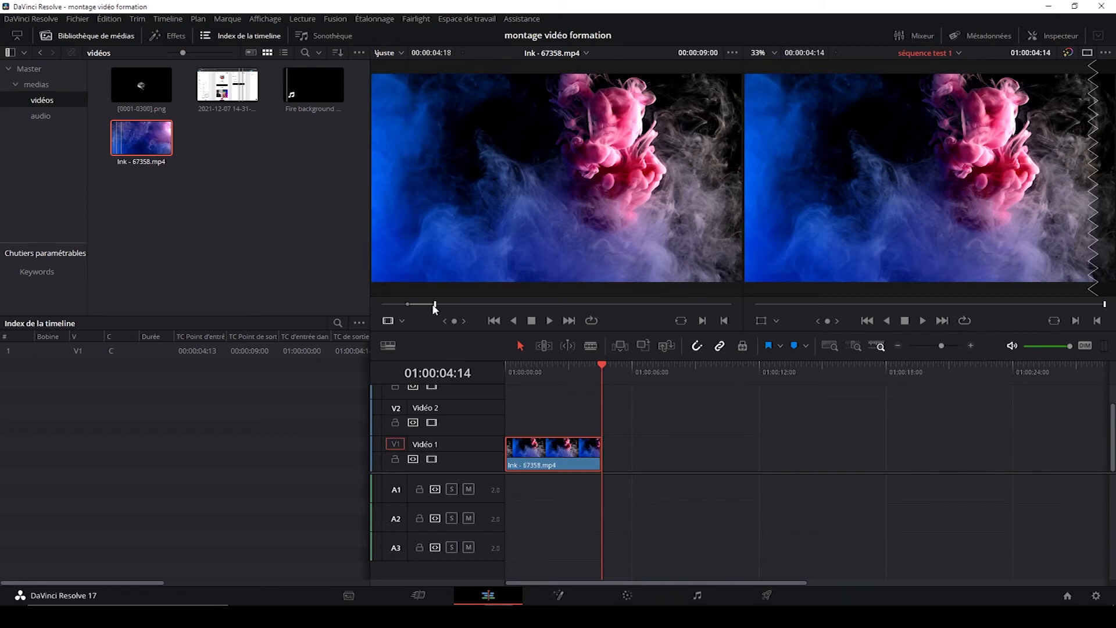
# Mark a second range in the ink source clip, with In at 00:00:47:15 and Out at 00:00:51:21
pyautogui.moveTo(436, 306); pyautogui.dragTo(661, 302)
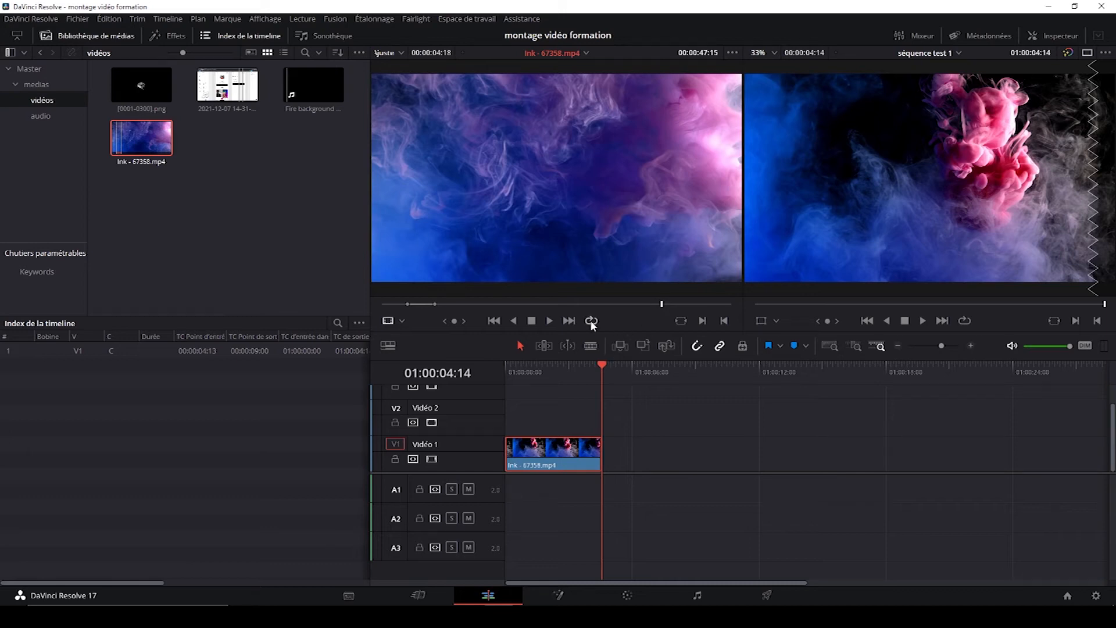
pyautogui.click(702, 320)
pyautogui.click(549, 321)
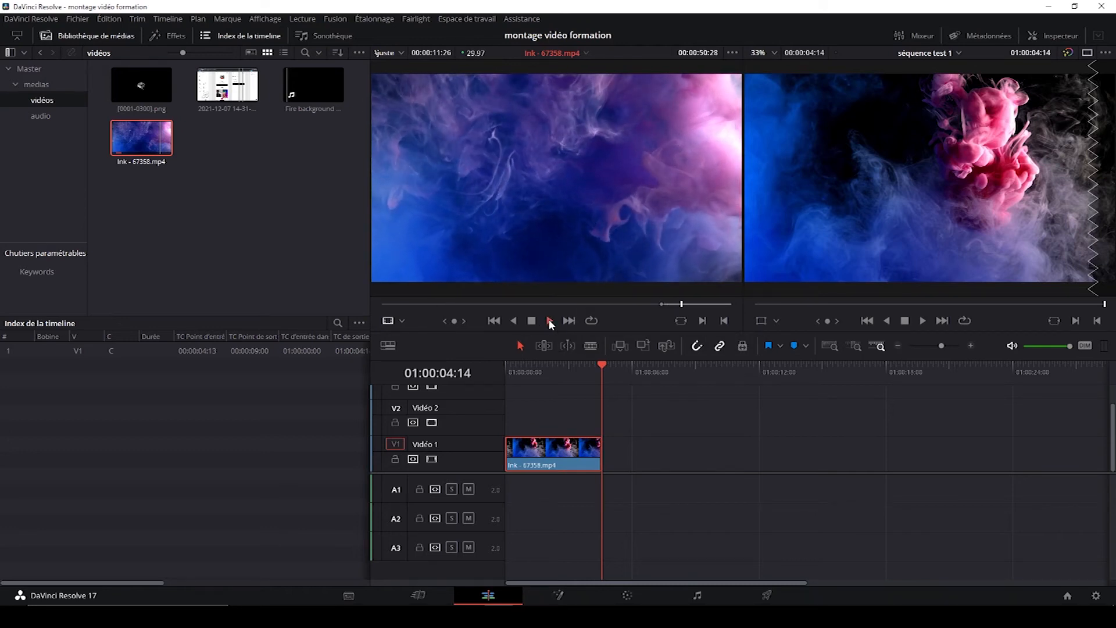
pyautogui.click(531, 321)
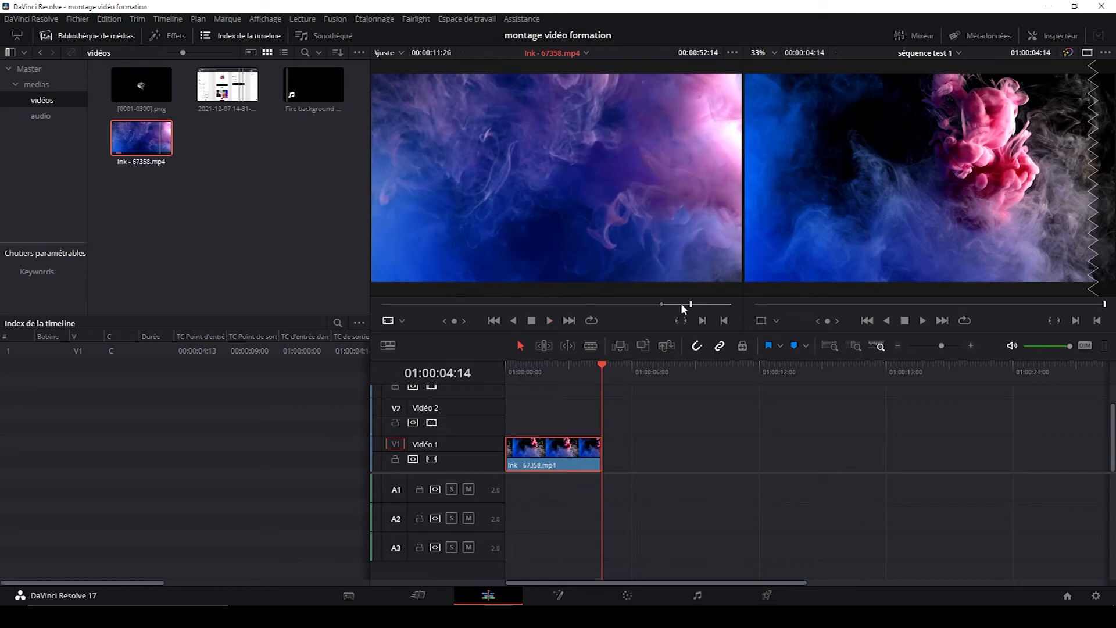
pyautogui.moveTo(691, 304); pyautogui.dragTo(680, 303)
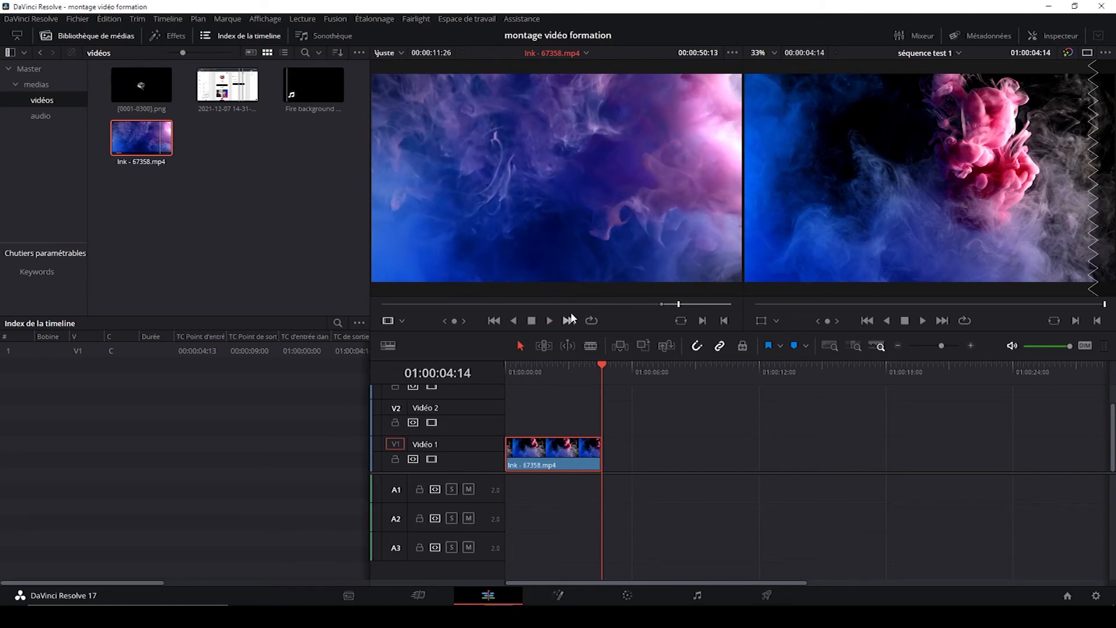
pyautogui.click(550, 321)
pyautogui.click(531, 321)
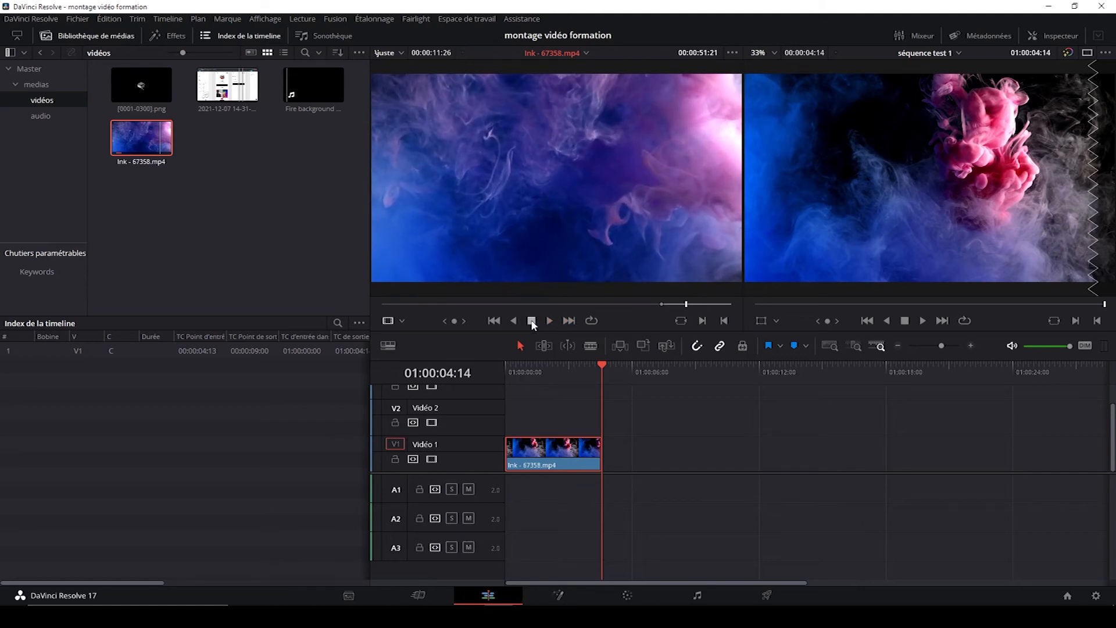
pyautogui.click(724, 320)
# Place the second ink excerpt on Vidéo 1 directly against the end of the first clip, at 01:00:04:14
pyautogui.moveTo(603, 148); pyautogui.dragTo(783, 466)
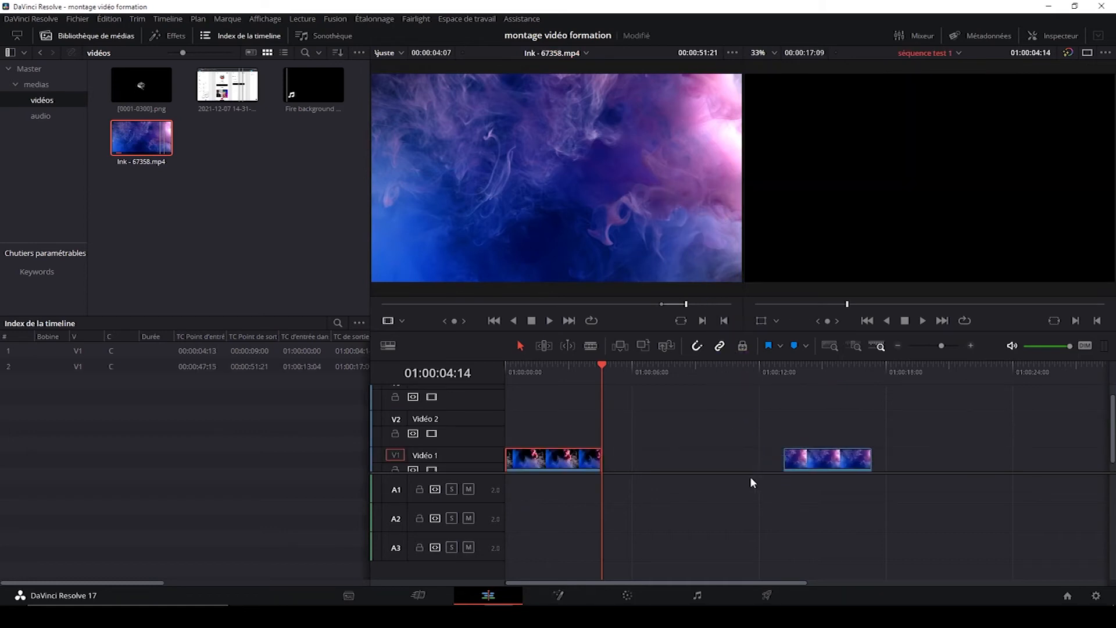
pyautogui.scroll(-1, 720, 445)
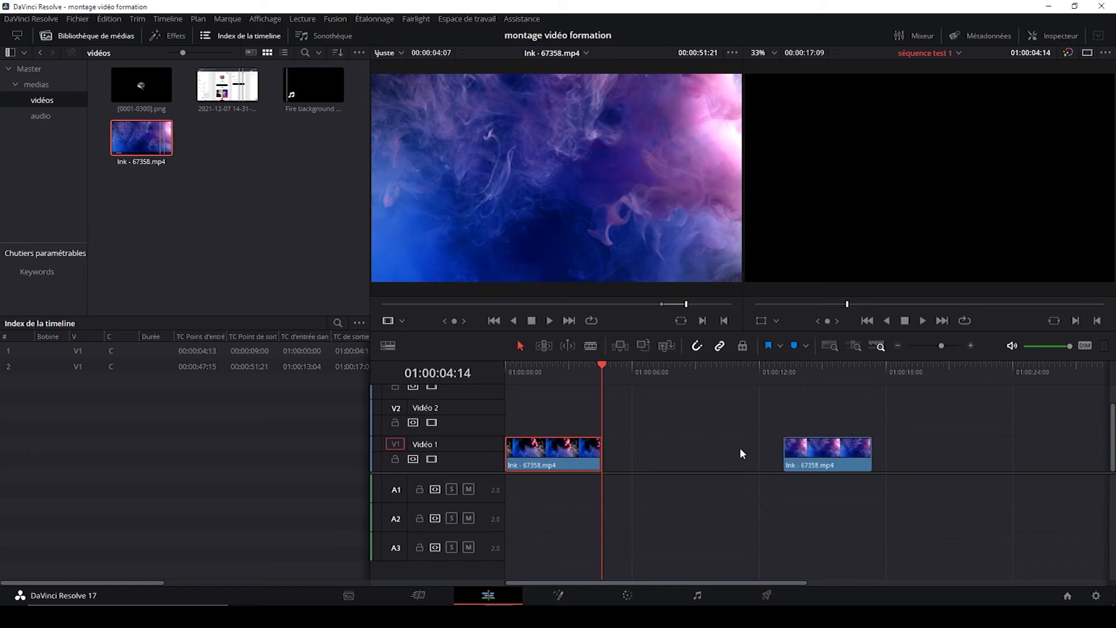
pyautogui.moveTo(848, 455); pyautogui.dragTo(671, 456)
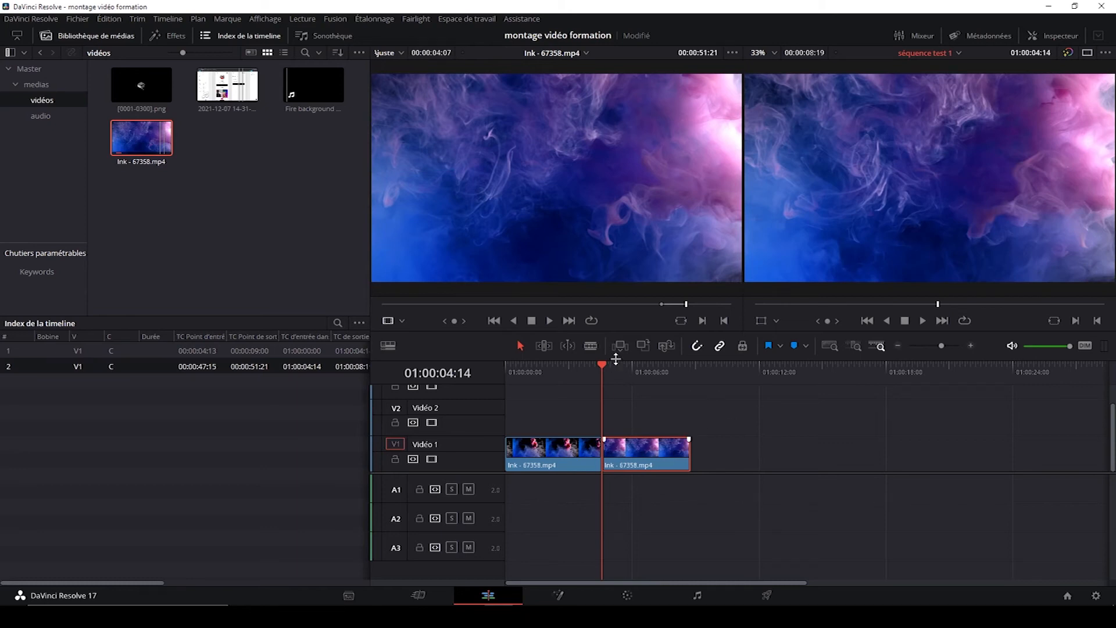
# Play the sequence across the cut between the two ink clips, stopping at 01:00:06:03
pyautogui.moveTo(593, 367); pyautogui.dragTo(587, 366)
pyautogui.click(922, 320)
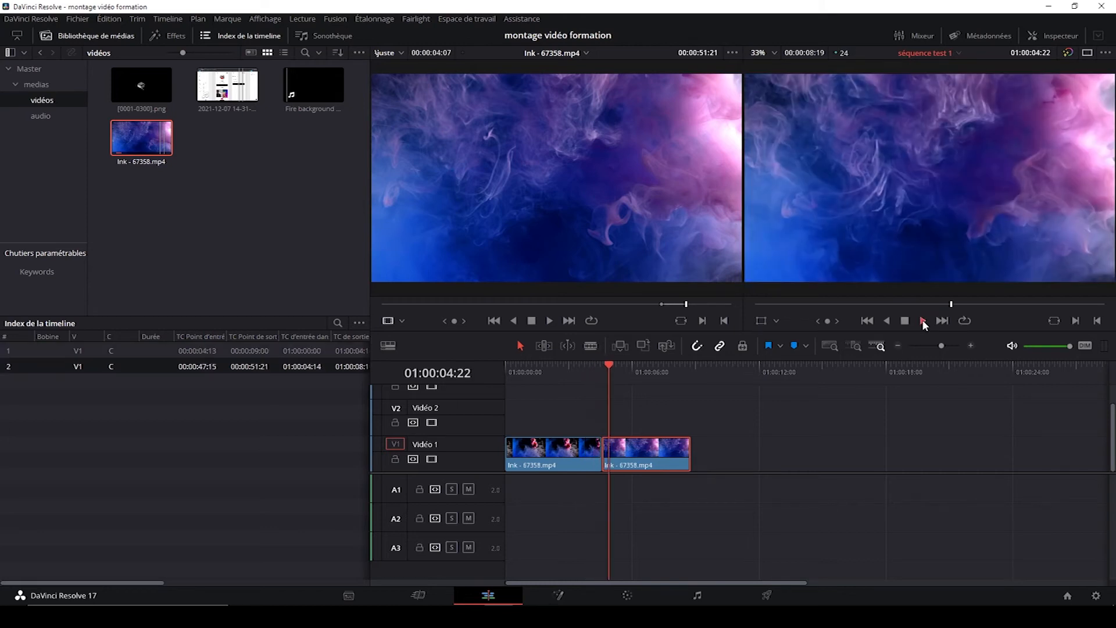
pyautogui.click(908, 321)
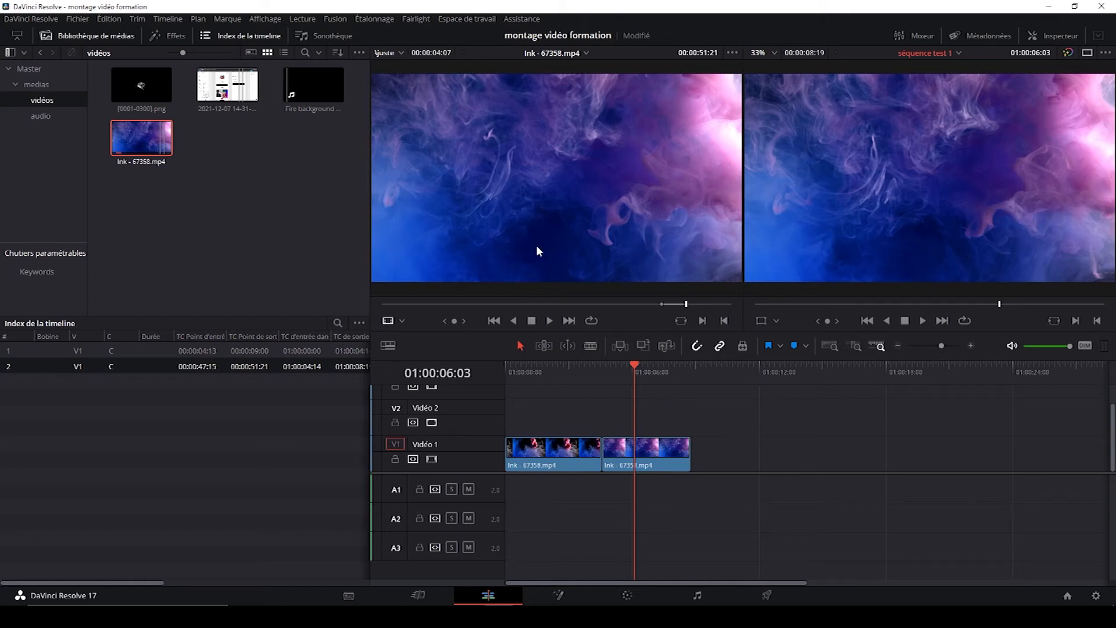
pyautogui.doubleClick(232, 89)
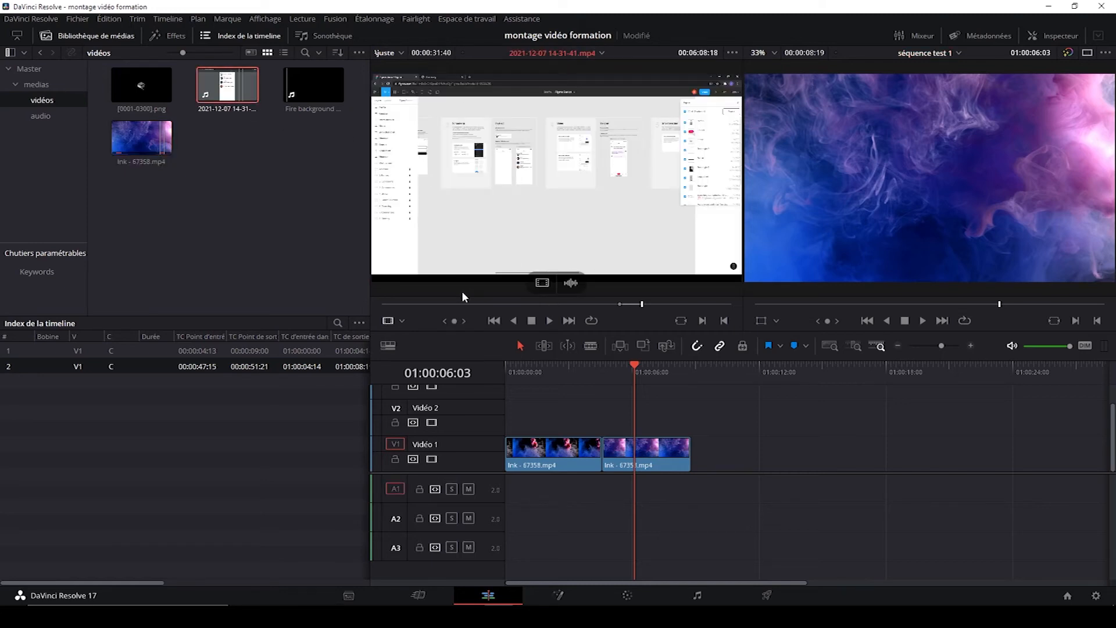
pyautogui.moveTo(437, 306)
pyautogui.mouseDown()
pyautogui.moveTo(402, 309)
pyautogui.moveTo(422, 312)
pyautogui.mouseUp()
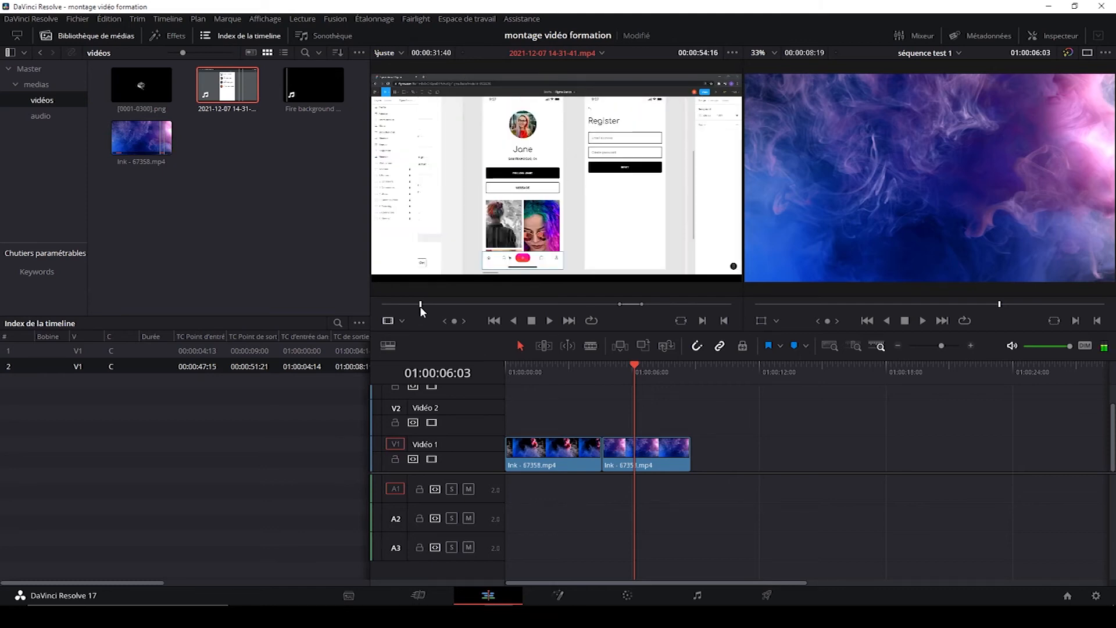
pyautogui.click(702, 321)
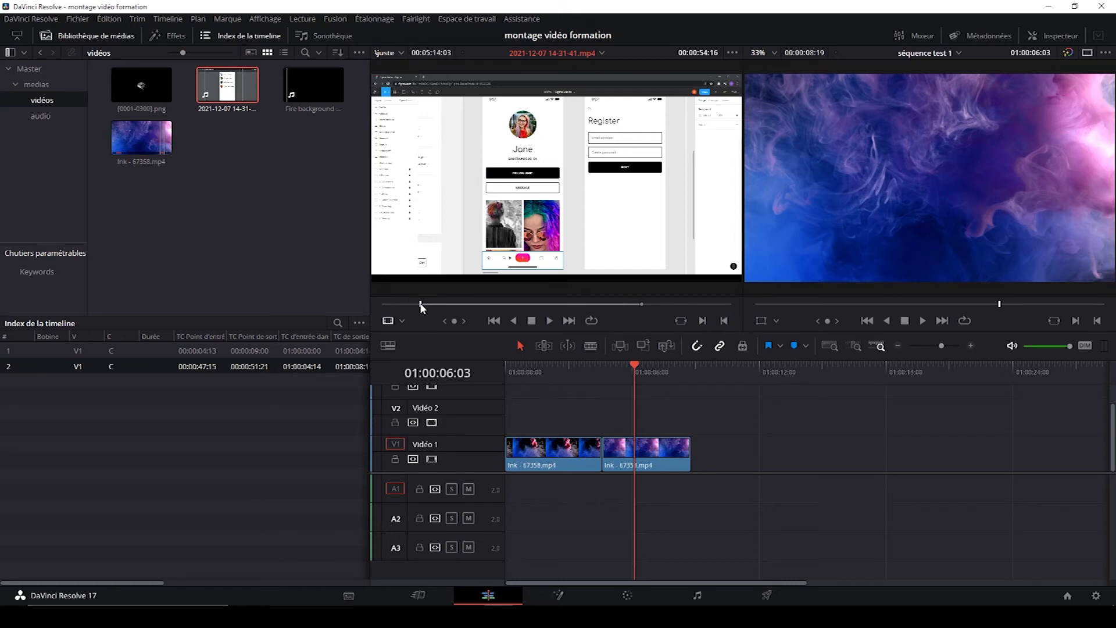
pyautogui.moveTo(422, 307); pyautogui.dragTo(479, 307)
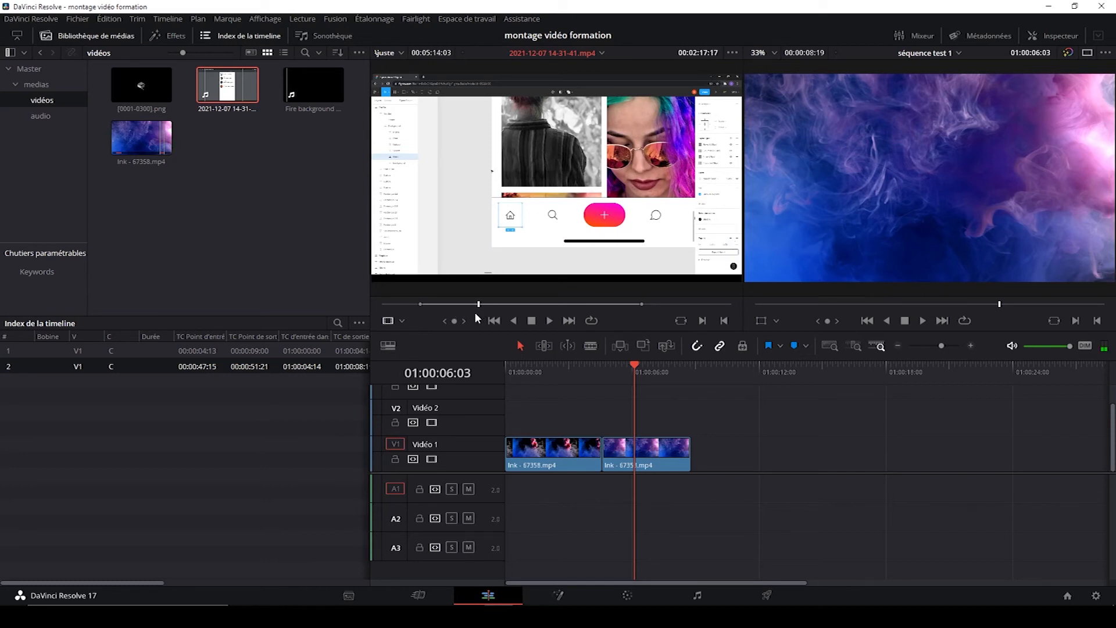
pyautogui.click(724, 321)
# Place the marked screen-recording excerpt with its audio on tracks Vidéo 2 and A2 at the playhead, 01:00:06:03
pyautogui.moveTo(573, 242)
pyautogui.moveTo(574, 242); pyautogui.dragTo(639, 425)
pyautogui.moveTo(634, 422); pyautogui.dragTo(636, 422)
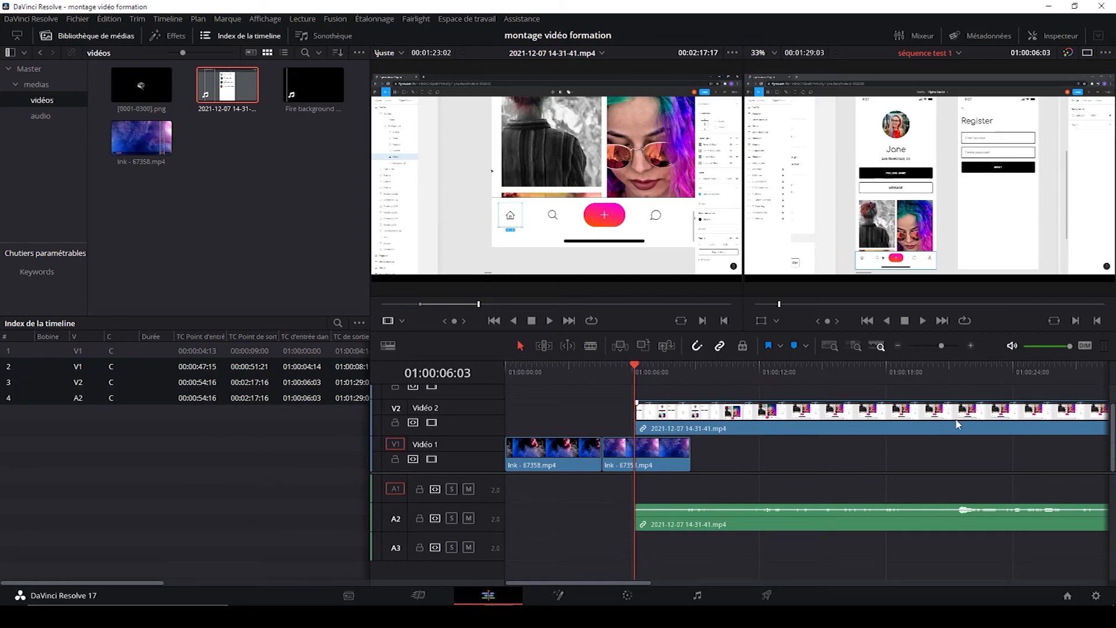
# Return the timeline playhead to the very beginning of the sequence, 01:00:00:00
pyautogui.moveTo(605, 580)
pyautogui.mouseDown()
pyautogui.moveTo(870, 581)
pyautogui.moveTo(583, 571)
pyautogui.mouseUp()
pyautogui.moveTo(941, 344); pyautogui.dragTo(920, 345)
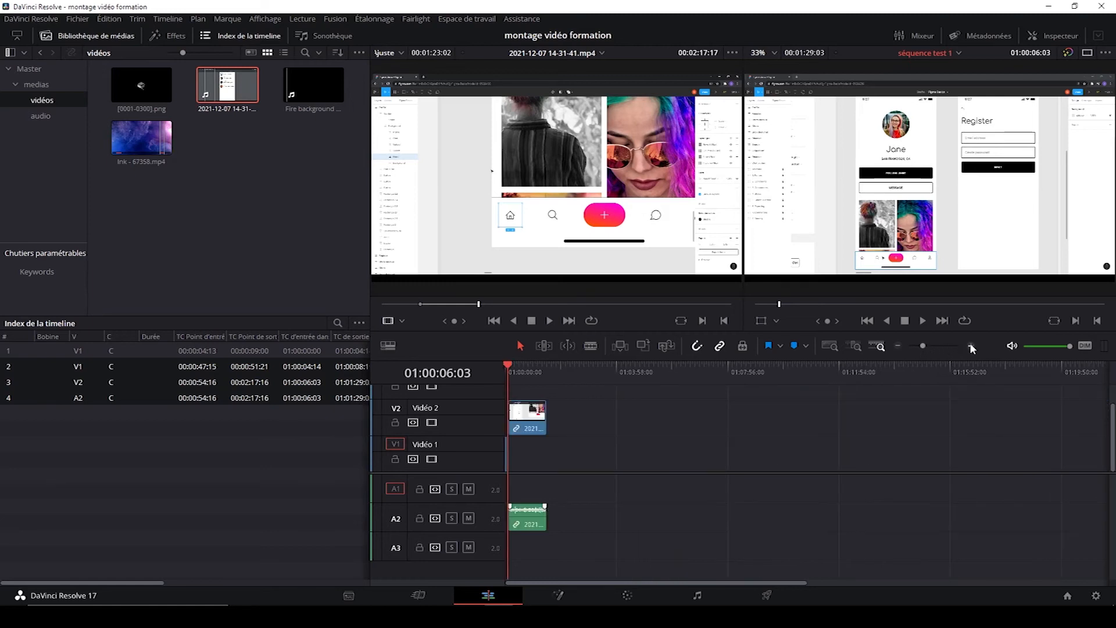
pyautogui.click(970, 345)
pyautogui.moveTo(937, 345); pyautogui.dragTo(942, 345)
pyautogui.click(897, 345)
pyautogui.click(898, 345)
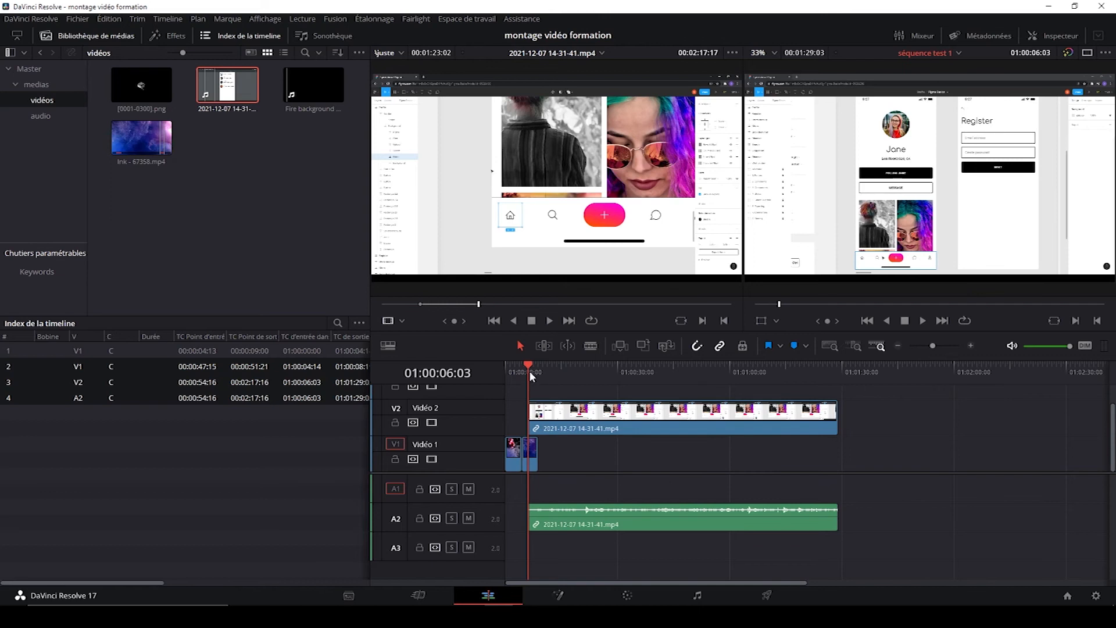
pyautogui.moveTo(528, 366); pyautogui.dragTo(505, 362)
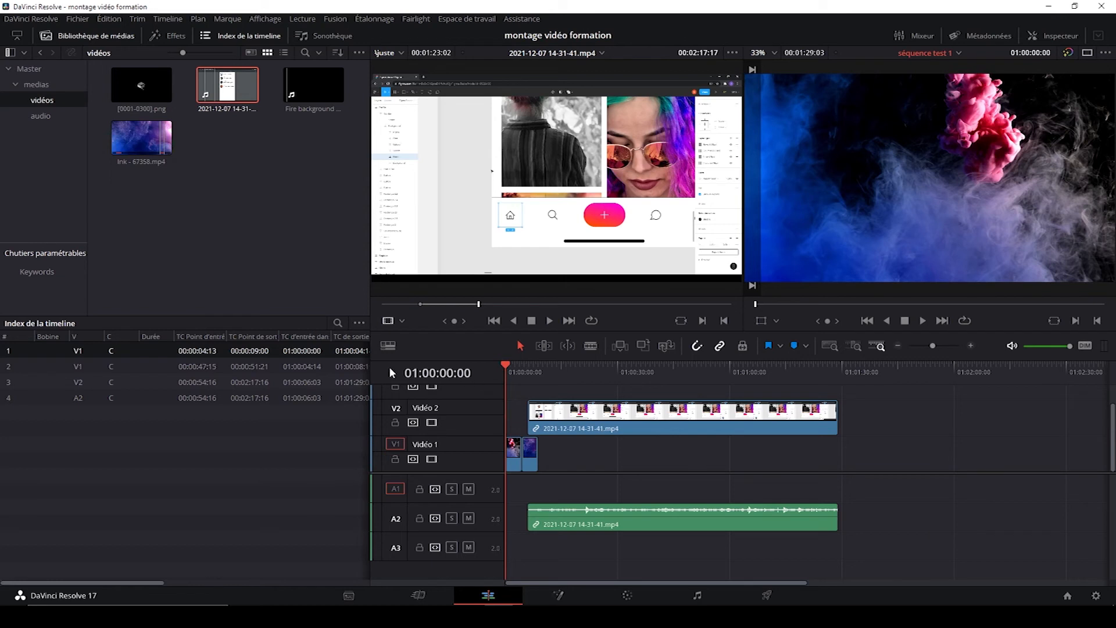
# Check the start timecode setting for a new timeline, without creating one
pyautogui.rightClick(242, 234)
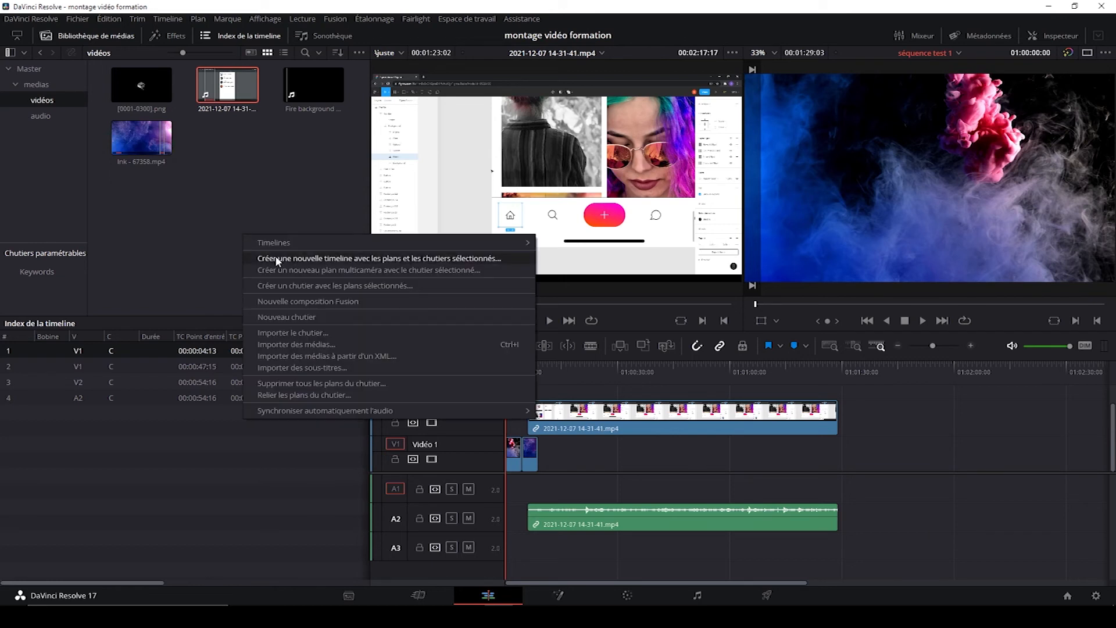
pyautogui.moveTo(336, 243)
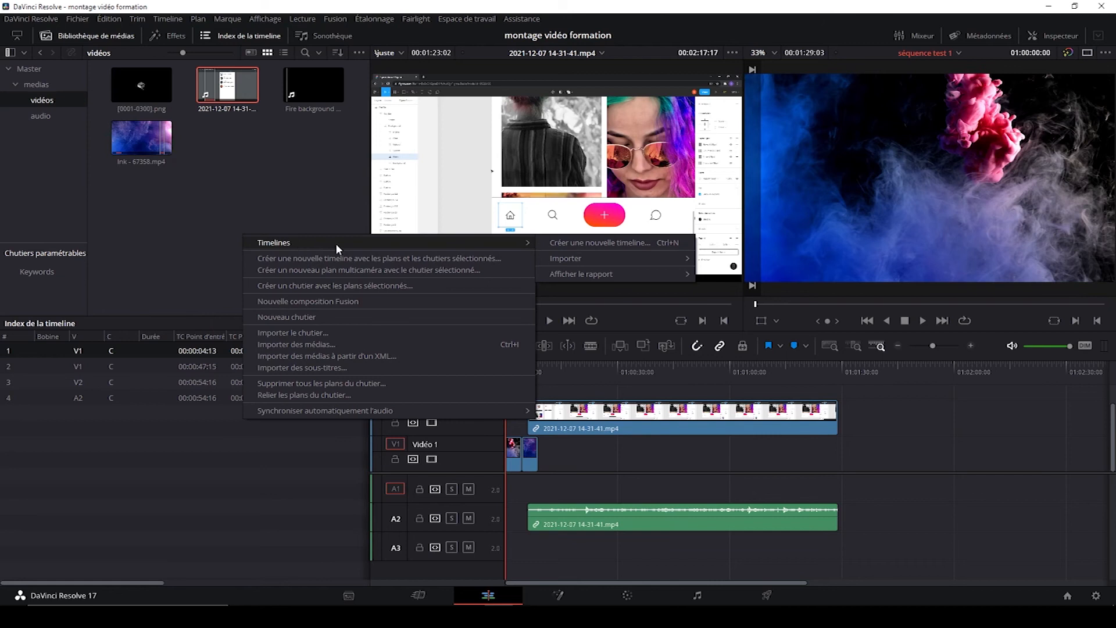
pyautogui.click(554, 244)
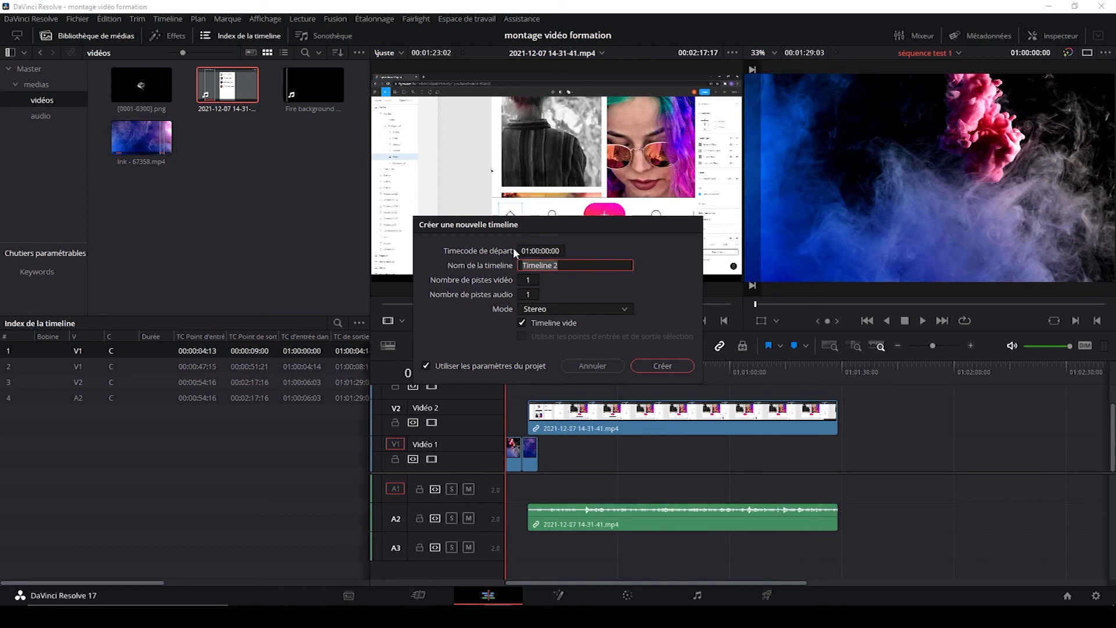
pyautogui.click(584, 366)
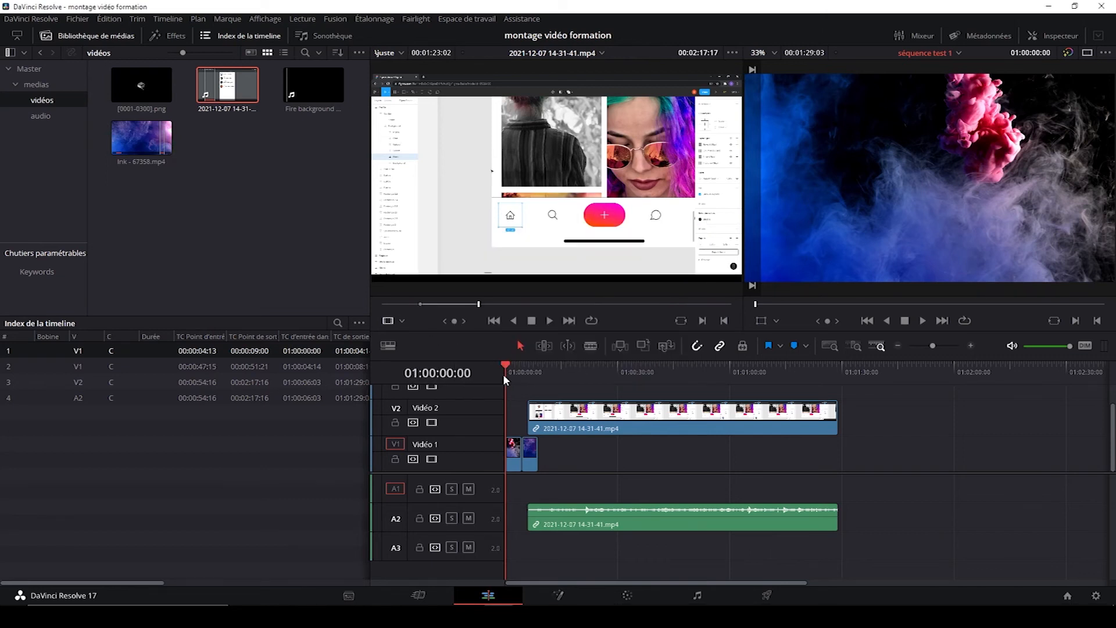
# Play the sequence from its start into the screen recording, and scrub the playhead to 01:00:08:19
pyautogui.click(923, 320)
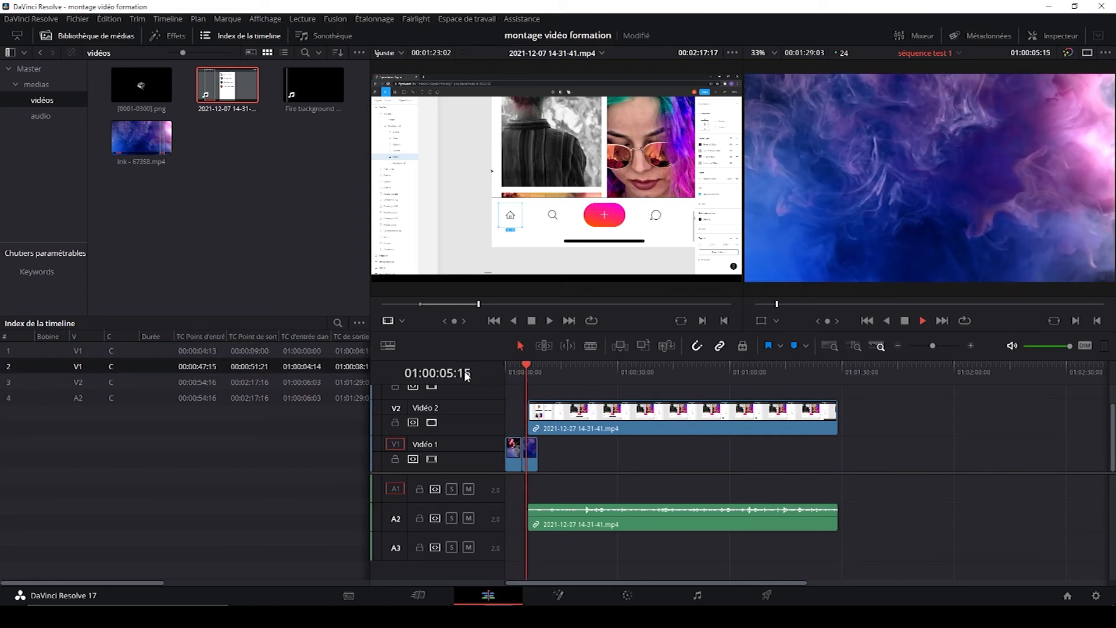
pyautogui.click(904, 320)
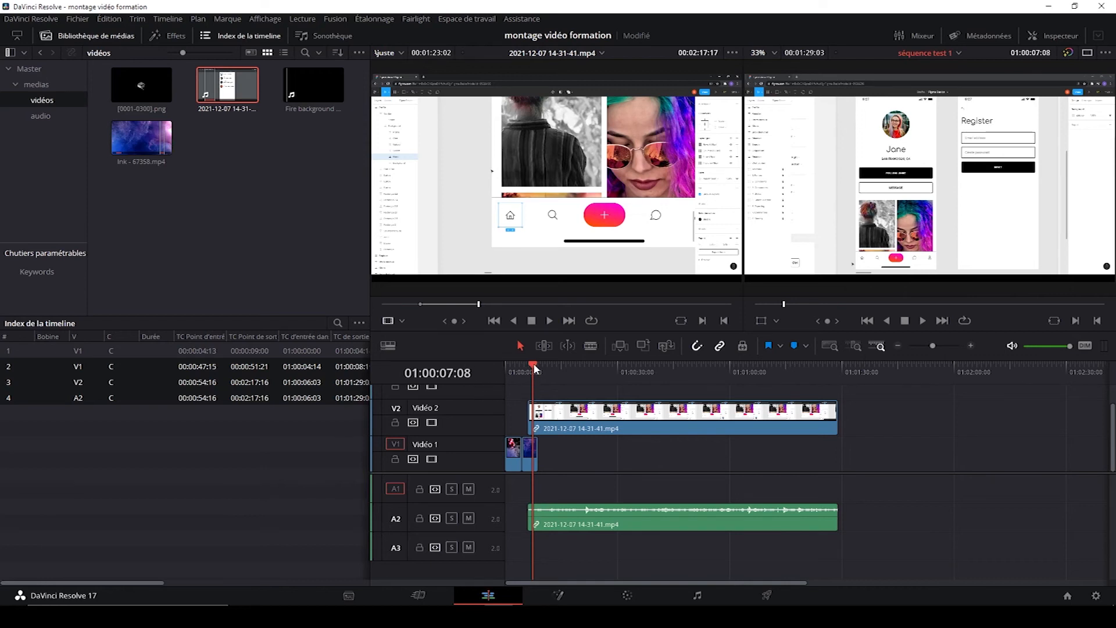
pyautogui.moveTo(533, 366); pyautogui.dragTo(538, 367)
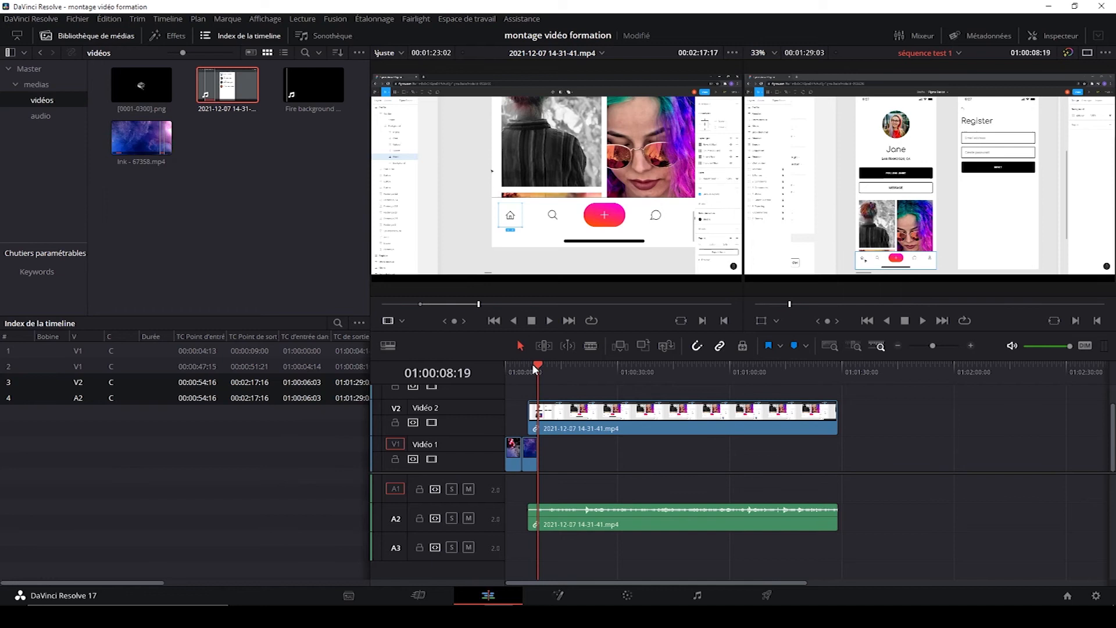
# Step the playhead frame by frame back and forth across the second boundary, ending at 01:00:09:00
pyautogui.press('Right')
pyautogui.press('Right')
pyautogui.press('Right')
pyautogui.press('Right')
pyautogui.press('Left')
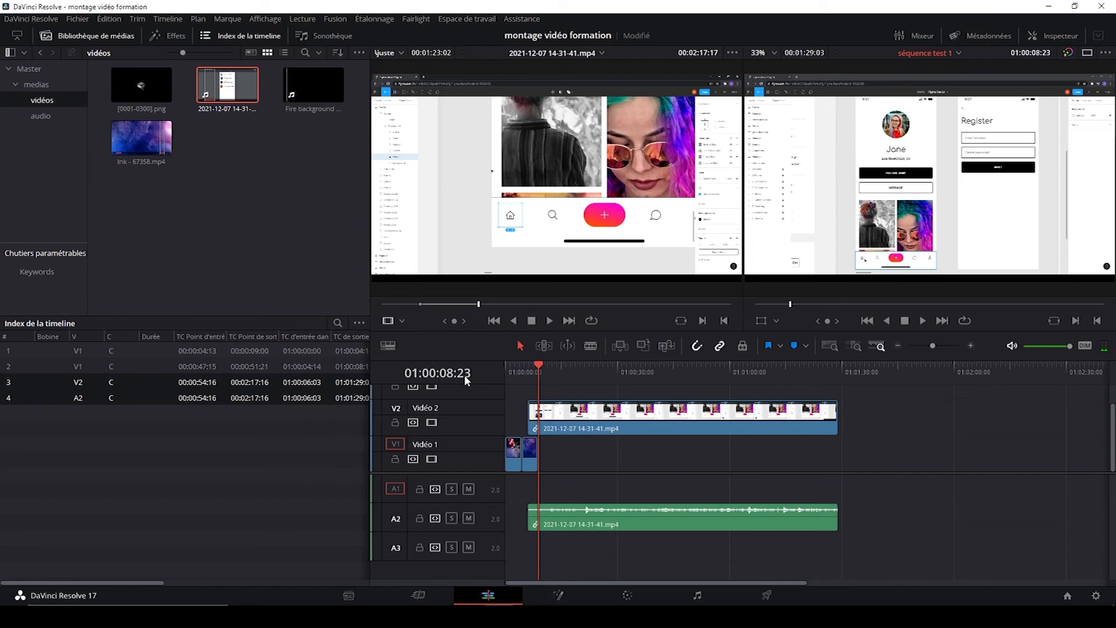
pyautogui.press('Right')
pyautogui.press('Left')
pyautogui.press('Right')
pyautogui.press('Left')
pyautogui.press('Right')
# Move the linked screen-recording clip to Vidéo 1 and A1 after a gap, starting at 01:00:17:21, saving the project along the way
pyautogui.click(567, 420)
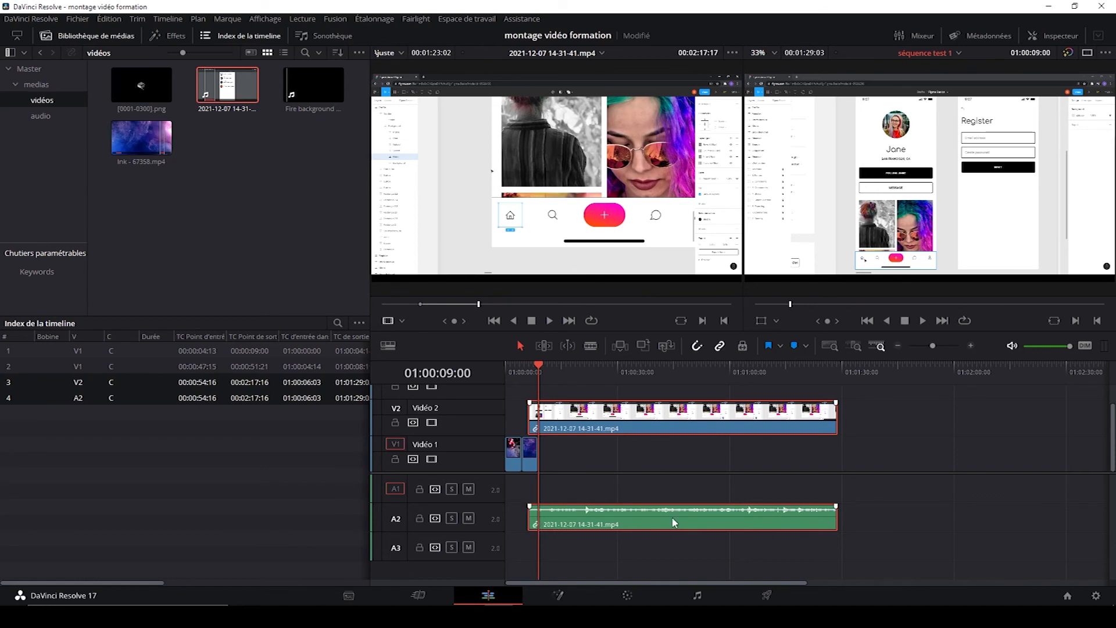
pyautogui.moveTo(562, 414); pyautogui.dragTo(601, 450)
pyautogui.hotkey('ctrl', 's')
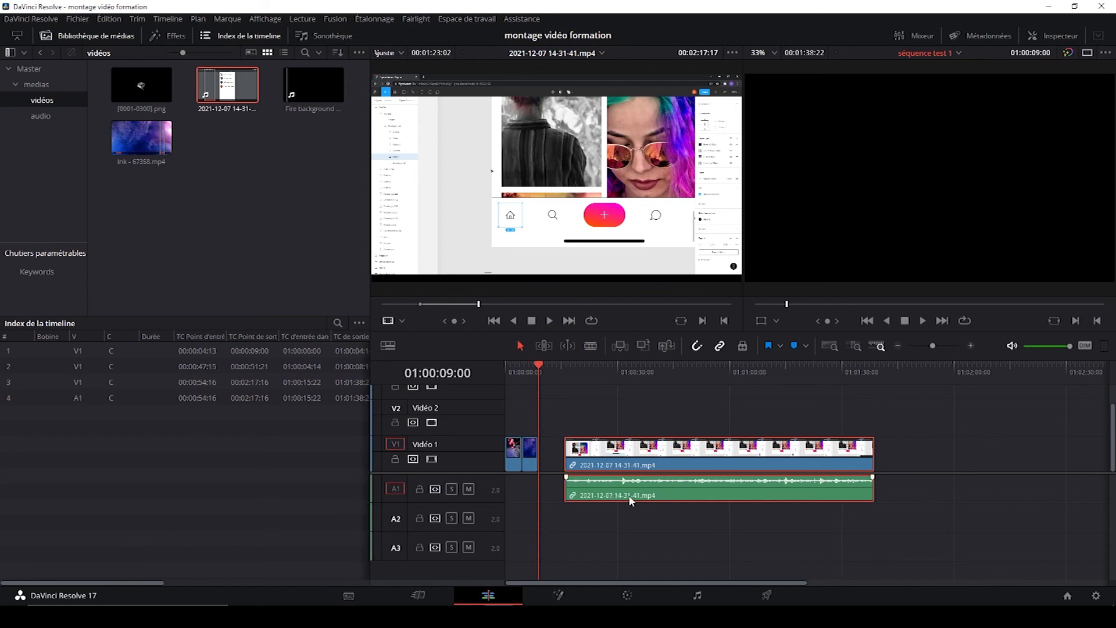
pyautogui.moveTo(621, 455); pyautogui.dragTo(623, 431)
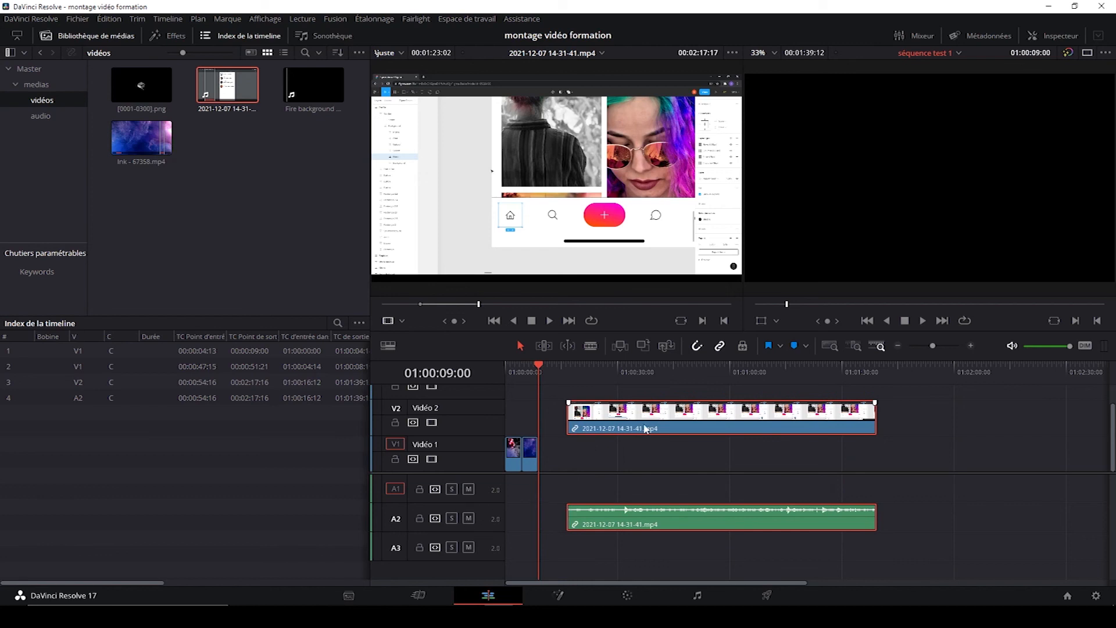
pyautogui.moveTo(623, 422); pyautogui.dragTo(628, 459)
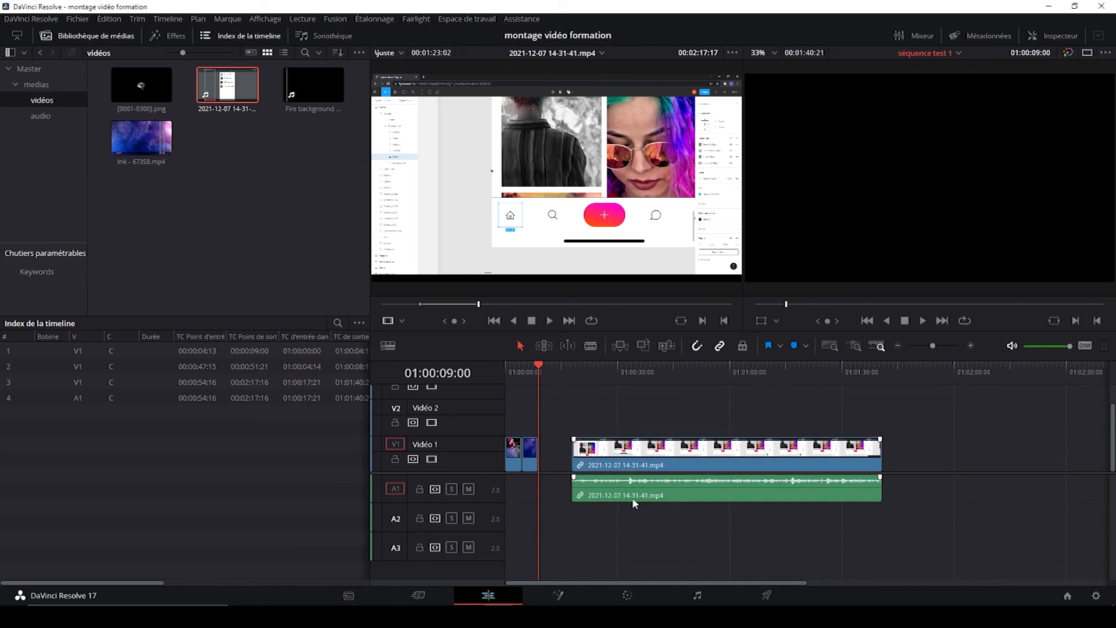
# Try unlinking the screen recording's video from its audio and shifting the video alone, undoing both changes
pyautogui.rightClick(633, 462)
pyautogui.click(675, 449)
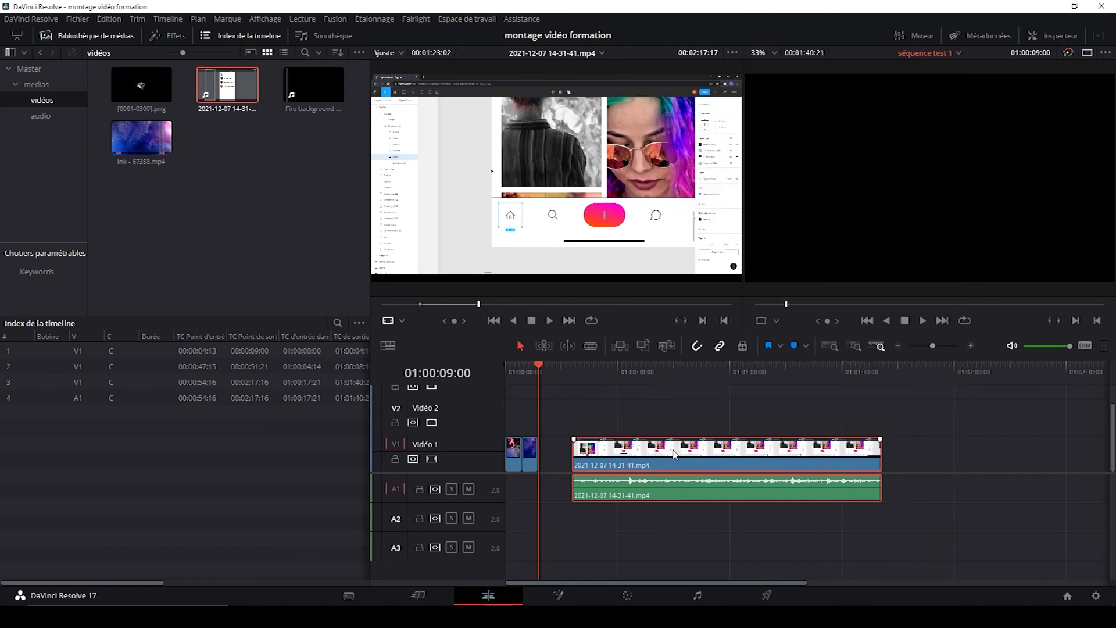
pyautogui.moveTo(652, 454)
pyautogui.mouseDown()
pyautogui.moveTo(662, 454)
pyautogui.moveTo(615, 454)
pyautogui.moveTo(675, 418)
pyautogui.moveTo(679, 440)
pyautogui.moveTo(641, 453)
pyautogui.mouseUp()
pyautogui.hotkey('ctrl', 'z')
pyautogui.hotkey('ctrl', 'z')
pyautogui.hotkey('ctrl', 's')
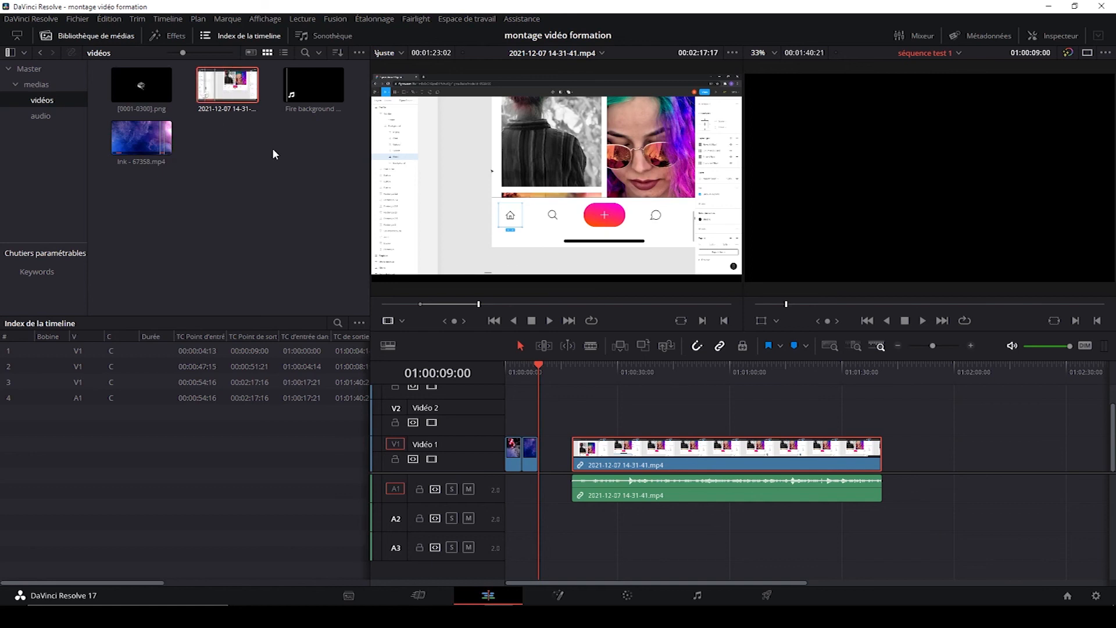
# Load the "besoins implicites" WAV from the audio bin into the source viewer and go to its start
pyautogui.click(42, 116)
pyautogui.click(134, 78)
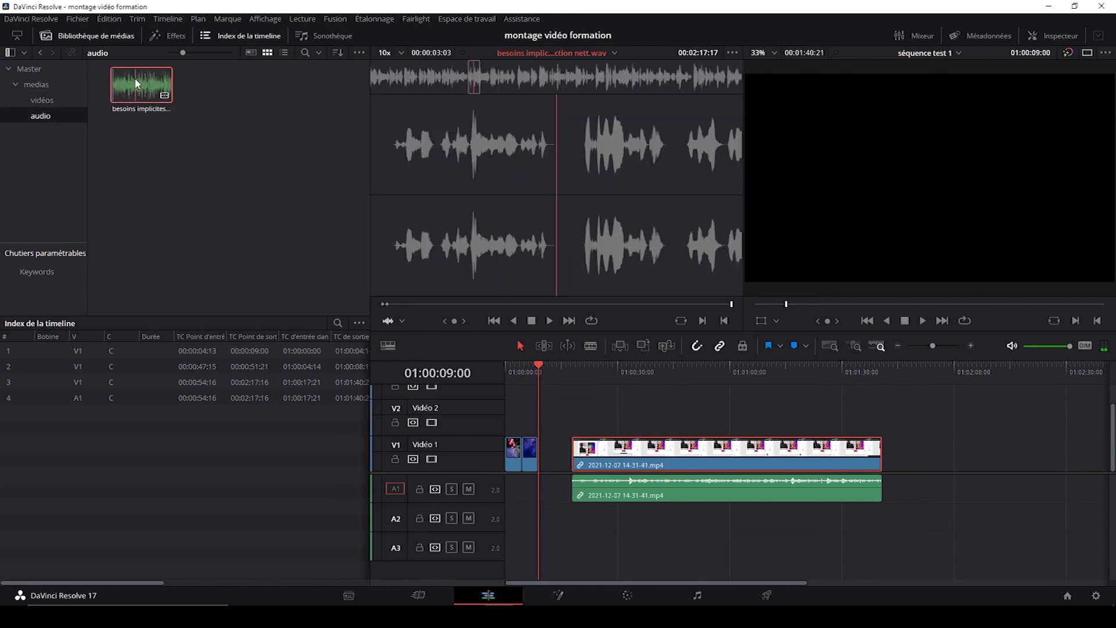
pyautogui.click(494, 322)
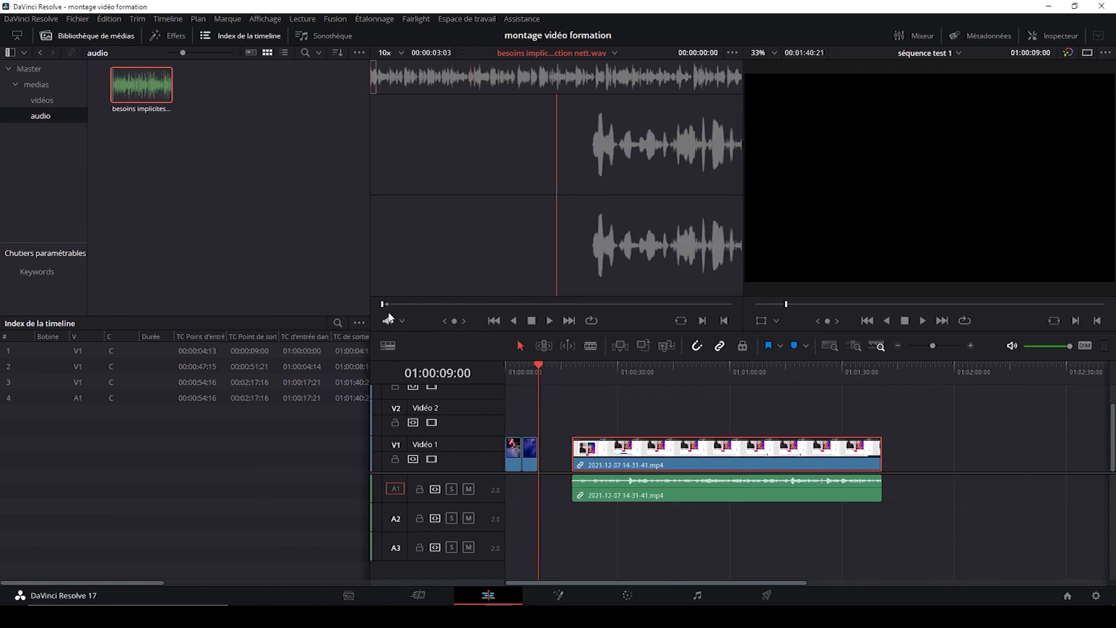
pyautogui.moveTo(382, 304); pyautogui.dragTo(382, 303)
# Advance the voice clip frame by frame to where the speech begins, 00:00:00:15, and mark In there
pyautogui.press('Right')
pyautogui.press('Right')
pyautogui.press('Right')
pyautogui.press('Right')
pyautogui.press('Right')
pyautogui.press('Right')
pyautogui.press('Right')
pyautogui.press('Right')
pyautogui.press('Right')
pyautogui.press('Right')
pyautogui.press('Right')
pyautogui.press('Right')
pyautogui.press('Right')
pyautogui.press('Right')
pyautogui.press('Right')
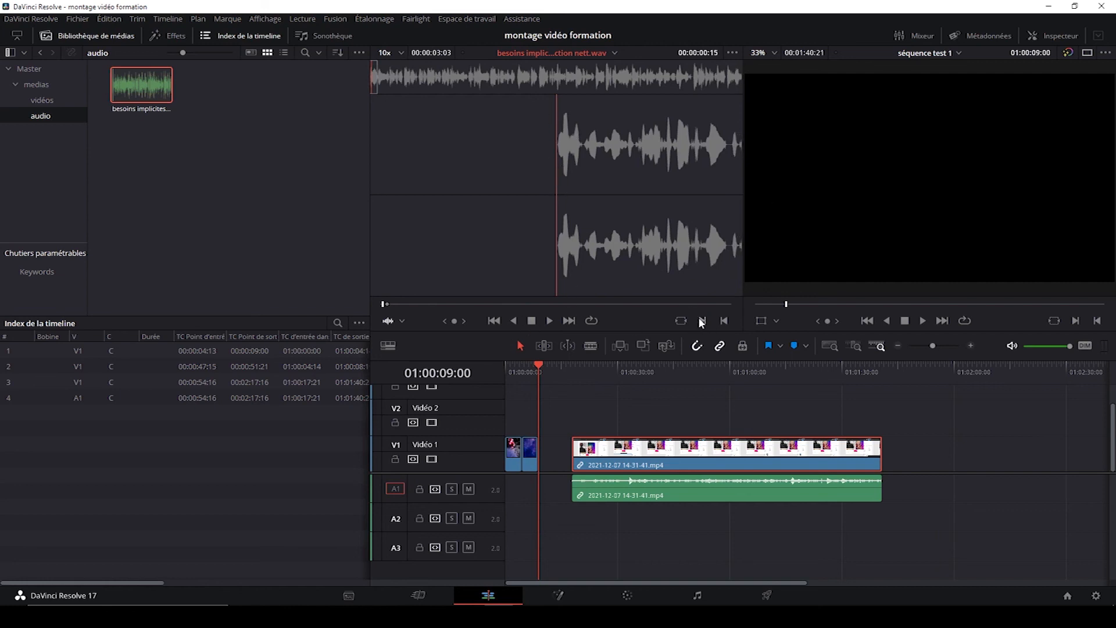
# Play the voice clip to 00:00:11:21, mark Out there, and place the excerpt on A2 at the sequence start
pyautogui.click(549, 320)
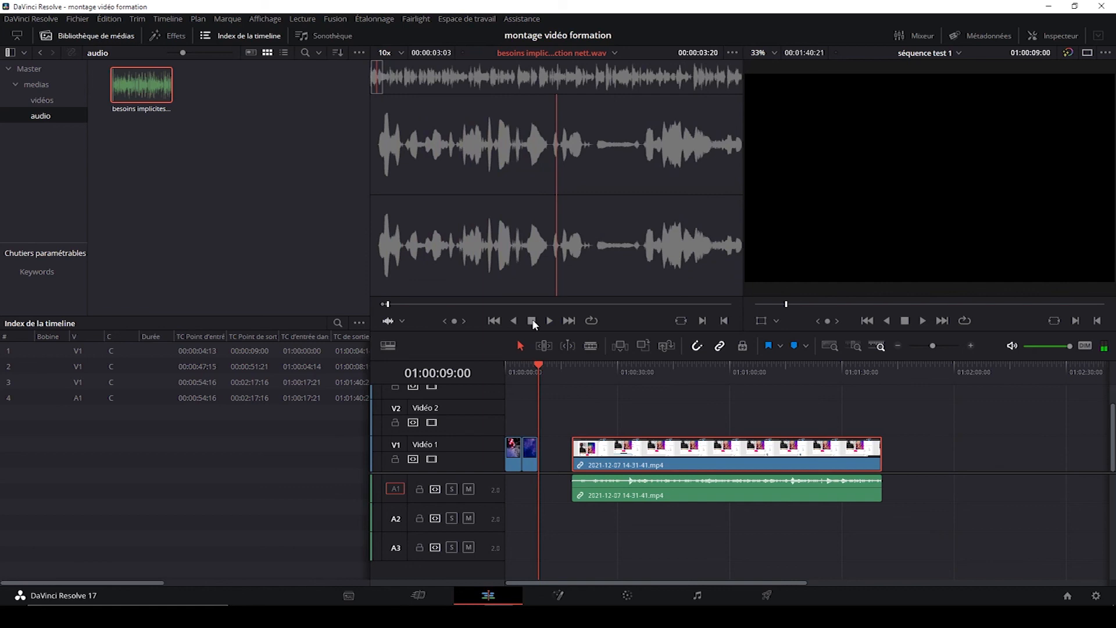
pyautogui.click(550, 320)
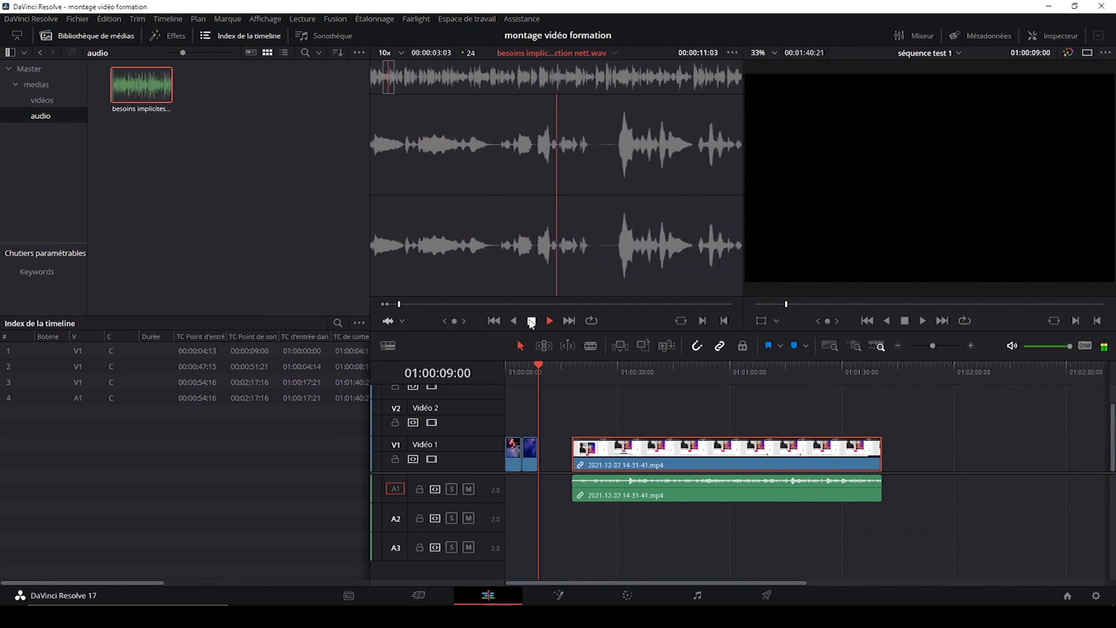
pyautogui.click(531, 321)
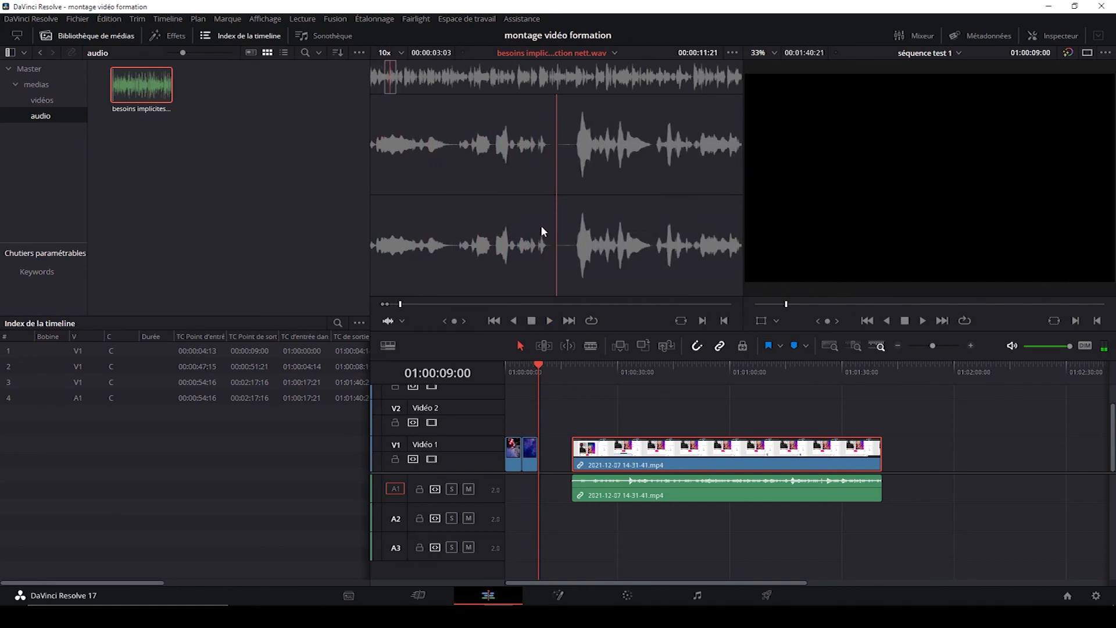
pyautogui.click(724, 319)
pyautogui.moveTo(487, 201); pyautogui.dragTo(511, 525)
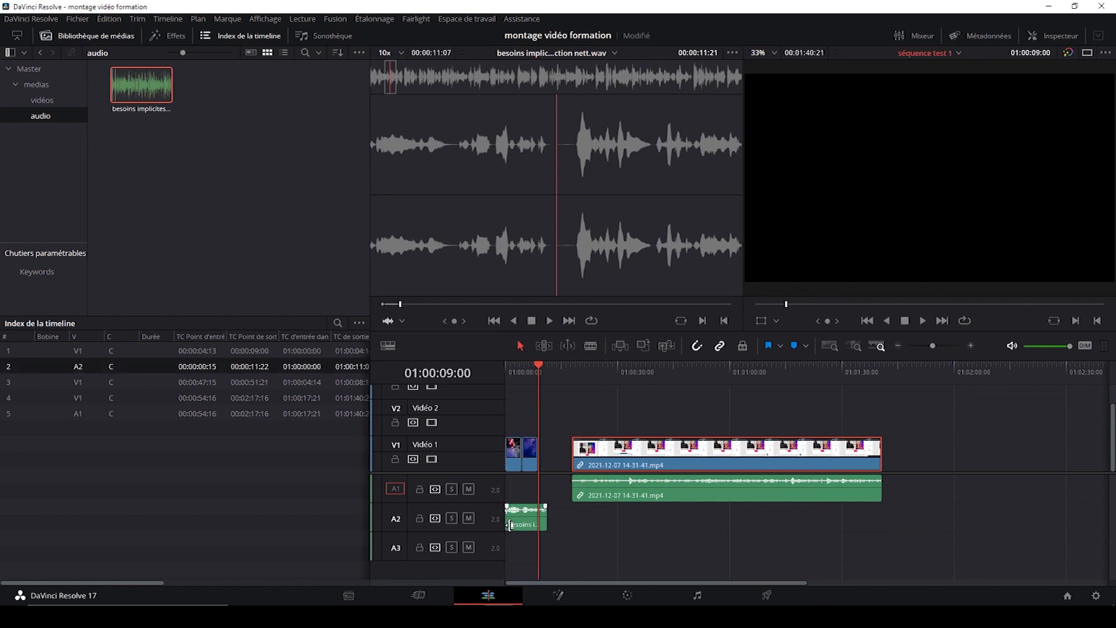
# Play the sequence from 01:00:00:00 to check the voice under the first ink clip, stopping at 01:00:02:21
pyautogui.click(536, 365)
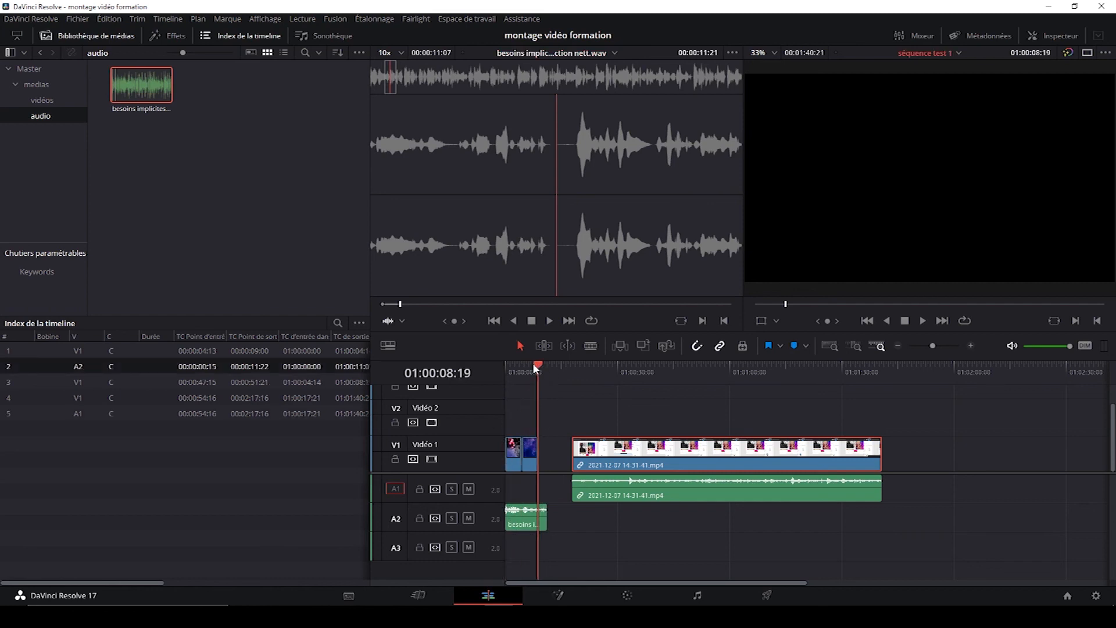
pyautogui.moveTo(536, 367); pyautogui.dragTo(505, 369)
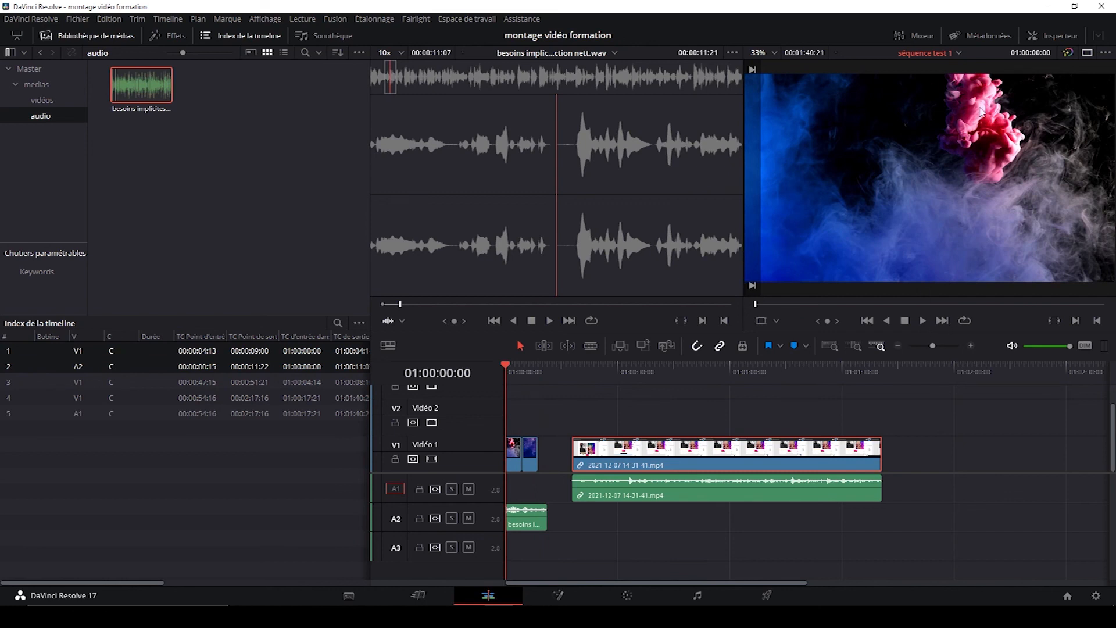
pyautogui.click(922, 321)
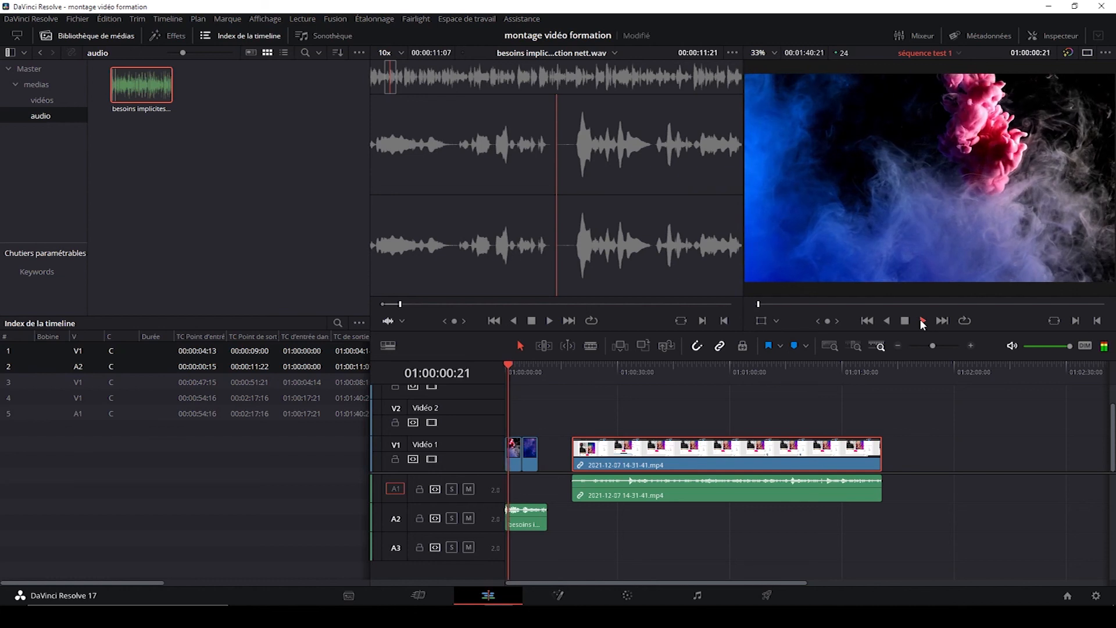
pyautogui.click(905, 321)
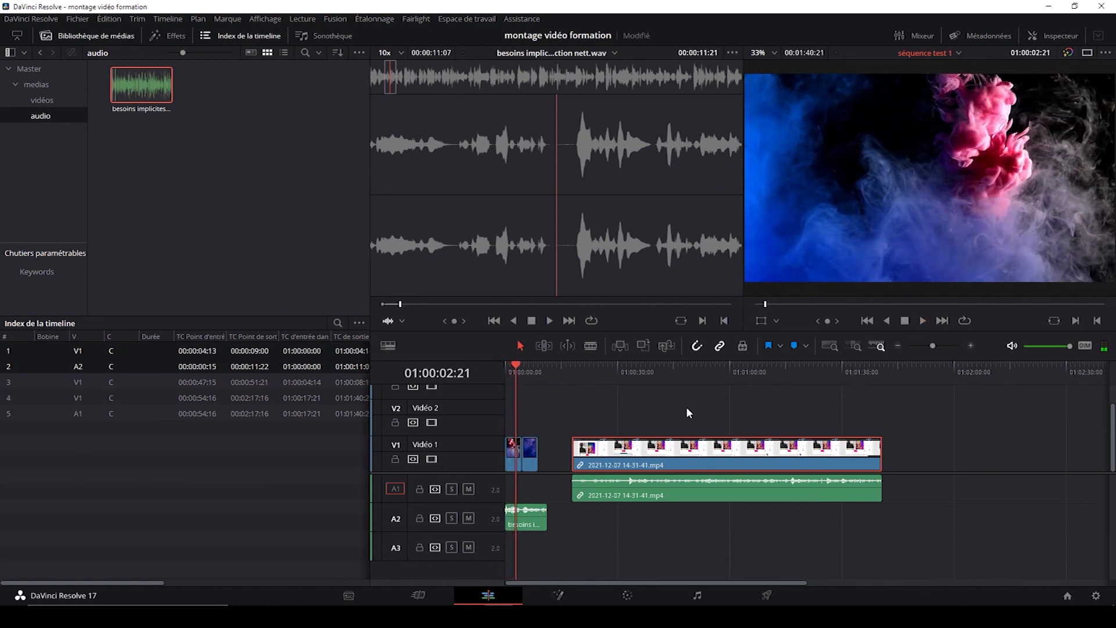